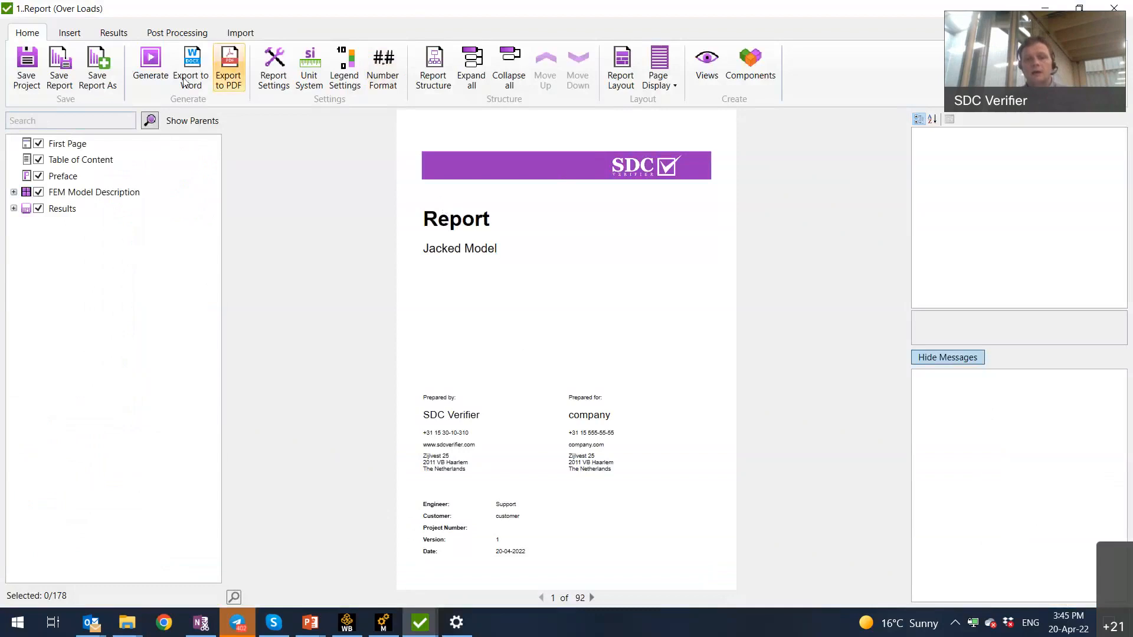
Step: Review the report's Table of Content page and the FEM Model Description's Materials and Properties items, including the D930x20 page
{"action": "left_click", "coordinate": [72, 146]}
{"action": "left_click", "coordinate": [74, 160]}
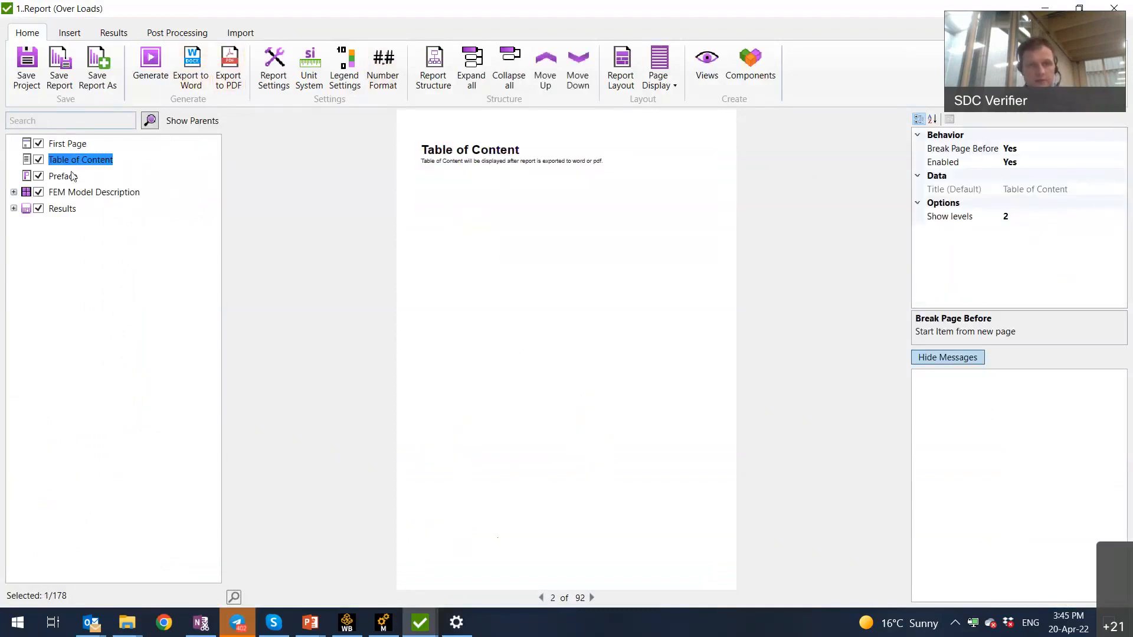
{"action": "left_click", "coordinate": [15, 193]}
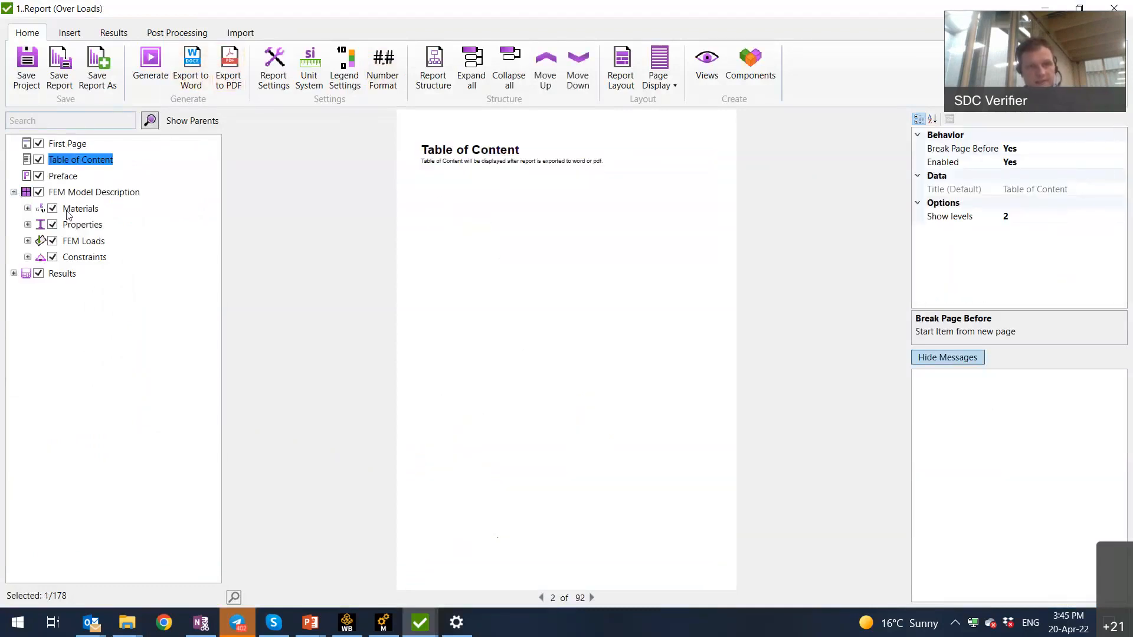
{"action": "left_click", "coordinate": [28, 209]}
{"action": "left_click", "coordinate": [28, 290]}
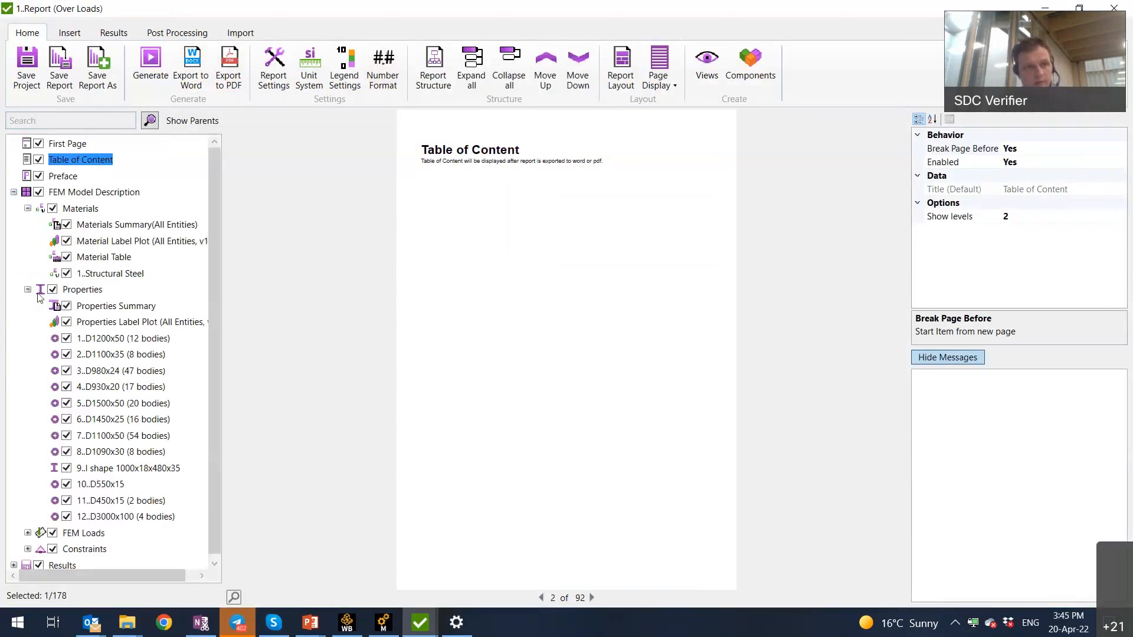
{"action": "left_click", "coordinate": [96, 370]}
{"action": "left_click", "coordinate": [124, 388]}
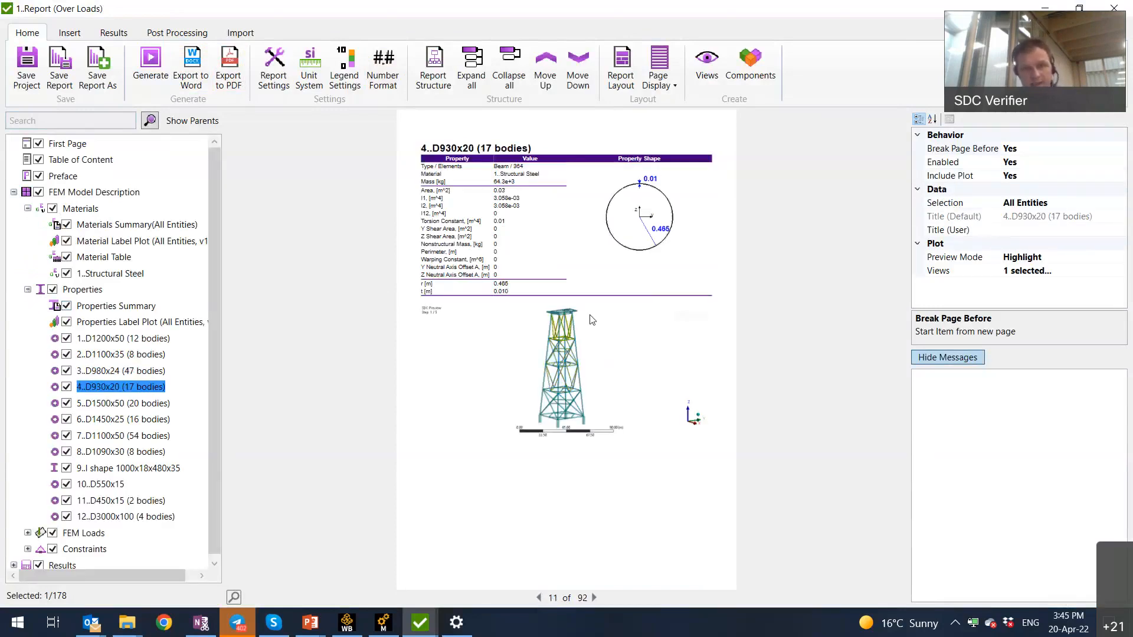
Step: Expand FEM Loads, Constraints and the Static Structural results in the report tree to review its contents
{"action": "scroll", "coordinate": [506, 443], "scroll_direction": "down", "scroll_amount": 4}
{"action": "left_click", "coordinate": [27, 533]}
{"action": "scroll", "coordinate": [29, 534], "scroll_direction": "down", "scroll_amount": 3}
{"action": "left_click", "coordinate": [27, 546]}
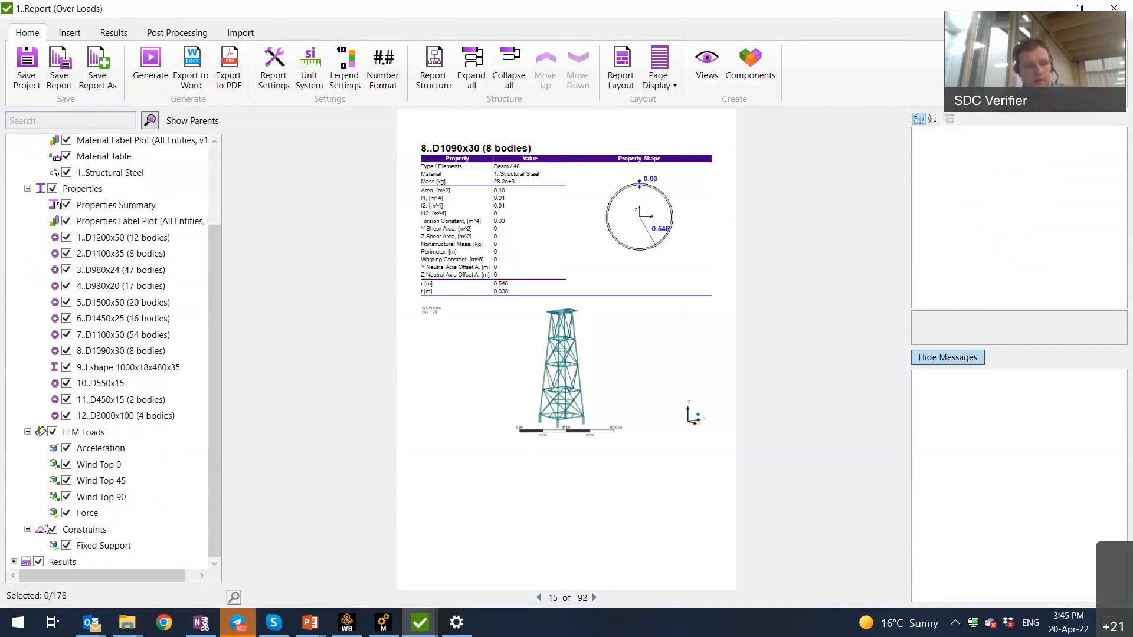
{"action": "left_click", "coordinate": [13, 562]}
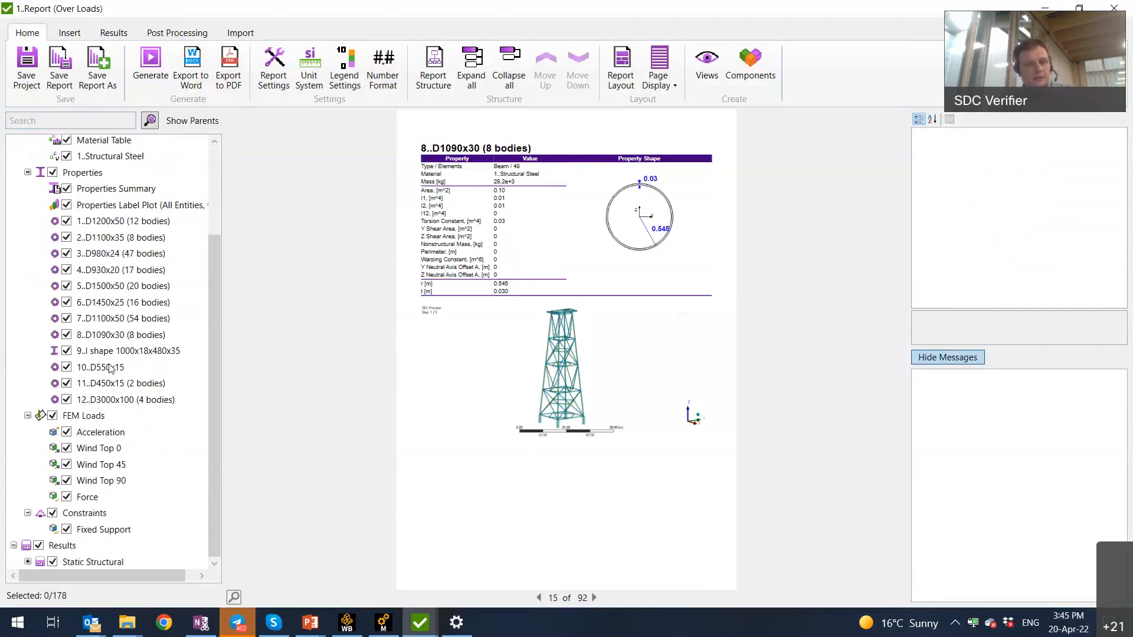
{"action": "left_click", "coordinate": [28, 562]}
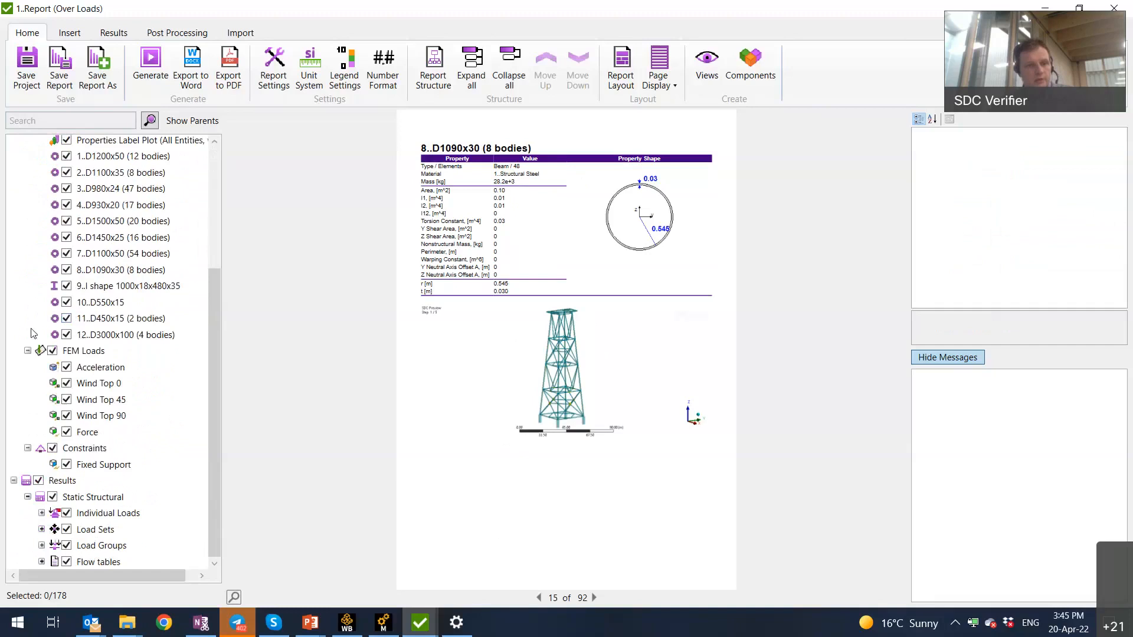
{"action": "scroll", "coordinate": [42, 234], "scroll_direction": "up", "scroll_amount": 5}
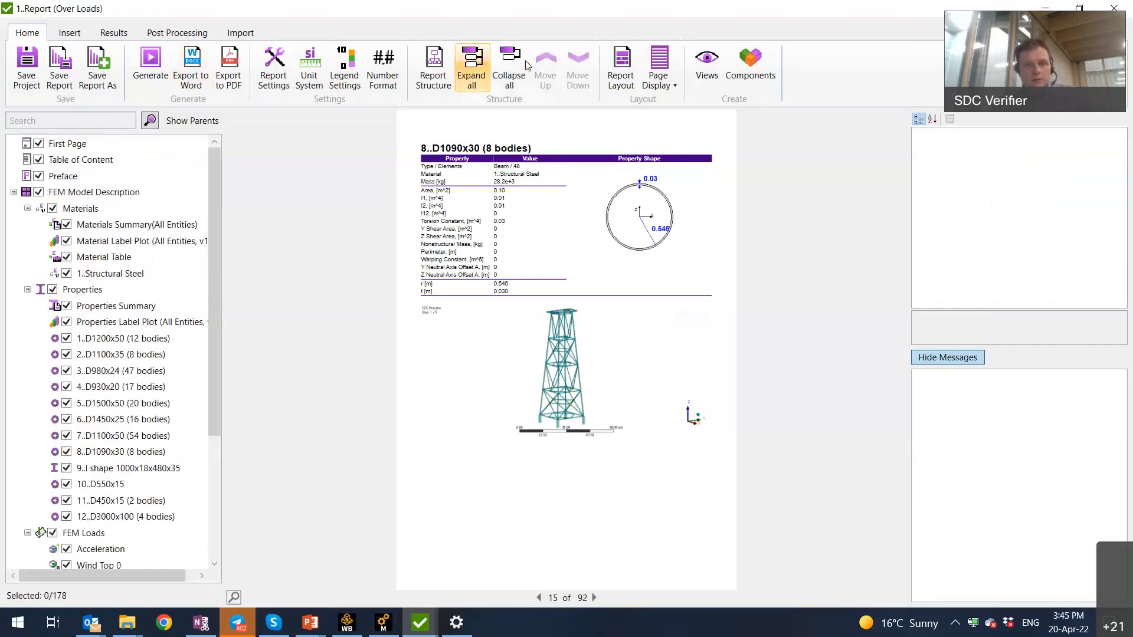
Step: Collapse the whole report tree, then expand Results down to the items of Load Group '1..Wind'
{"action": "left_click", "coordinate": [511, 67]}
{"action": "left_click", "coordinate": [13, 208]}
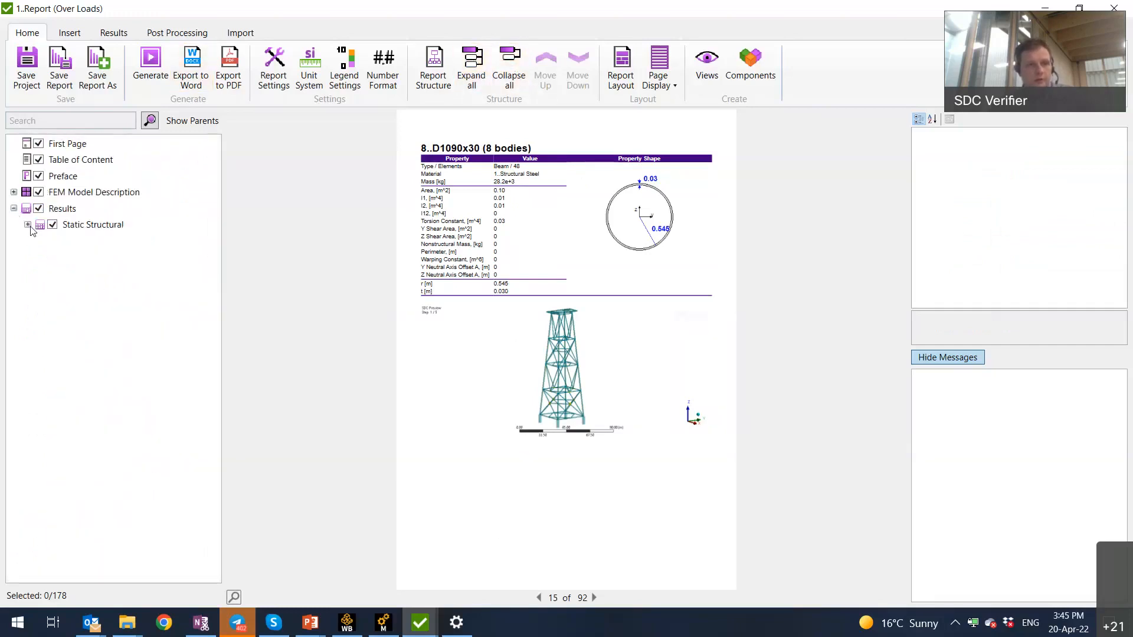
{"action": "left_click", "coordinate": [27, 225]}
{"action": "left_click", "coordinate": [41, 274]}
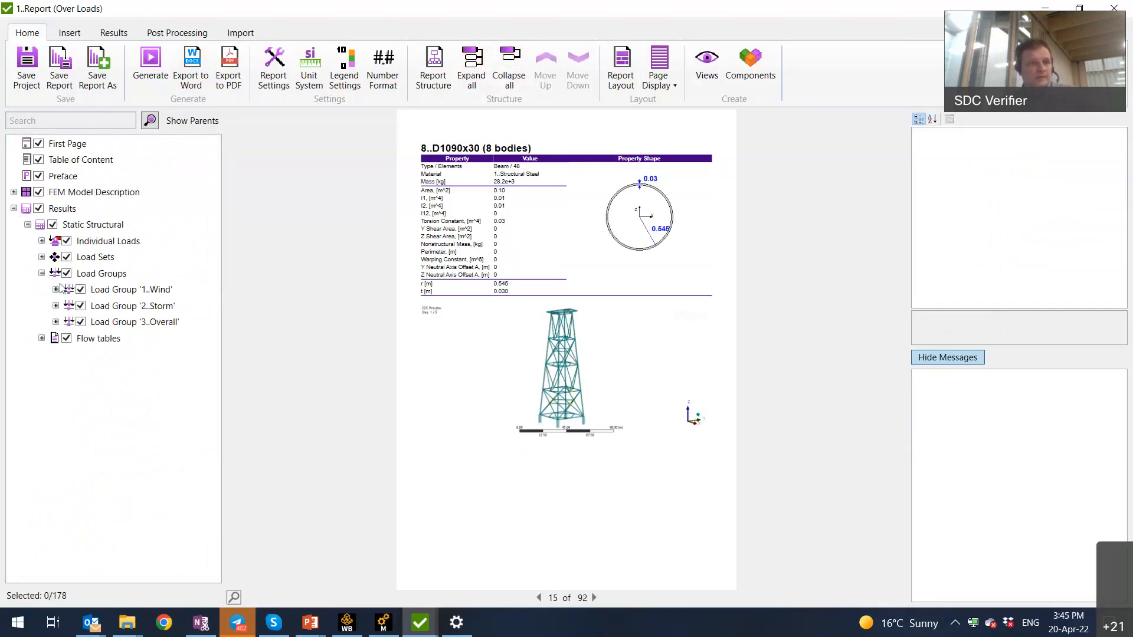
{"action": "left_click", "coordinate": [56, 289]}
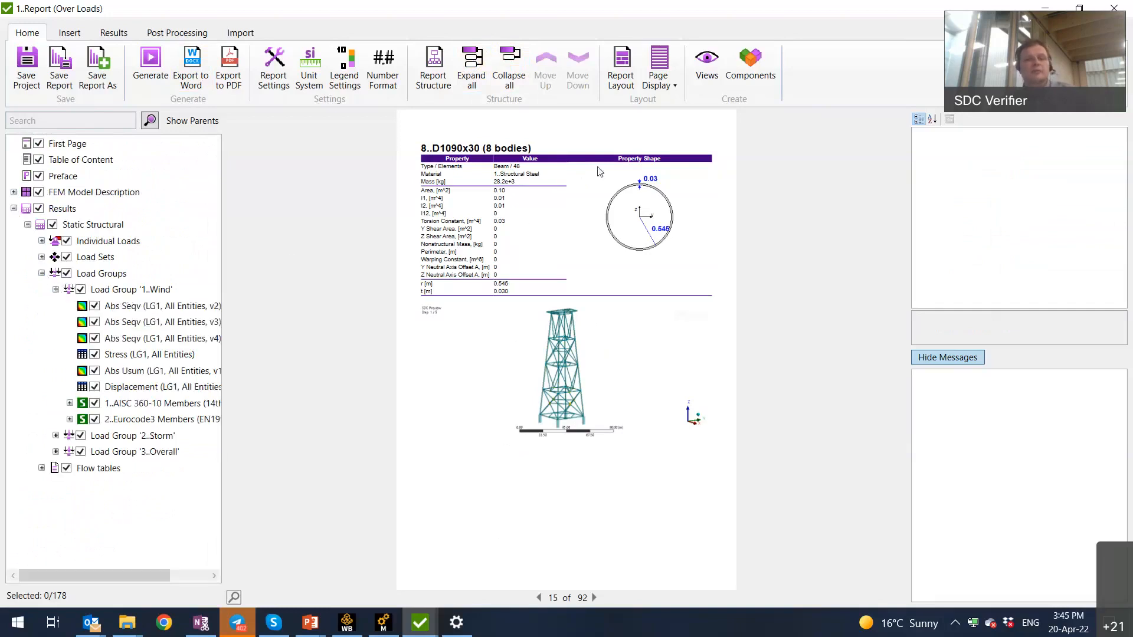
Step: Review the Wind load group's stress plot, displacement table, AISC 360-10 Uf Overall plots and 12-selection check table
{"action": "left_click", "coordinate": [165, 306]}
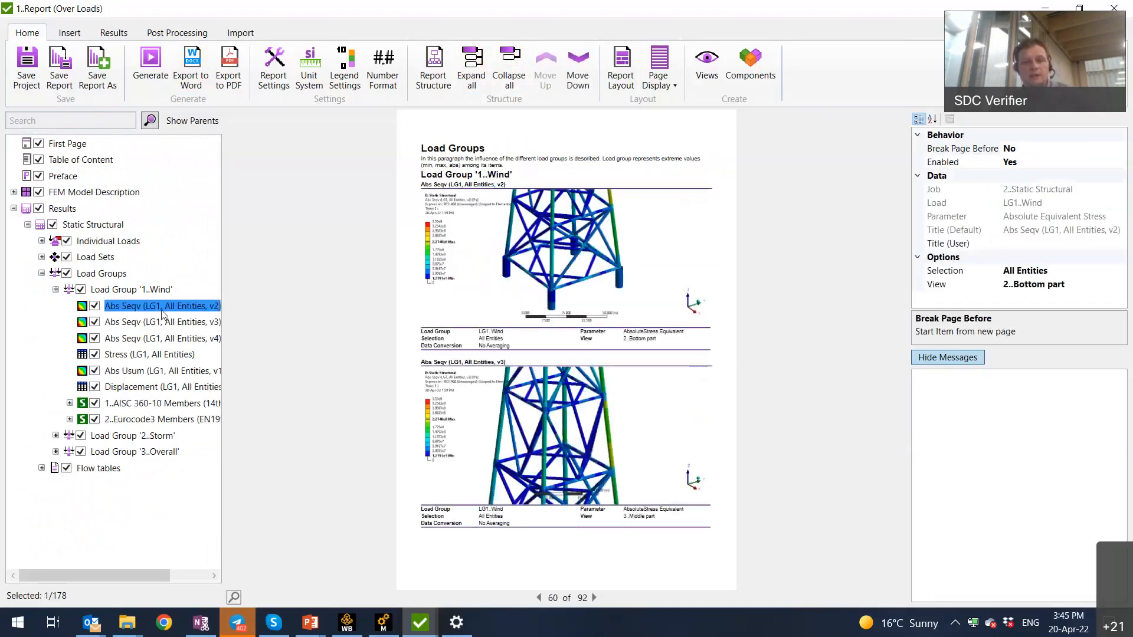
{"action": "left_click", "coordinate": [147, 387]}
{"action": "left_click", "coordinate": [151, 422]}
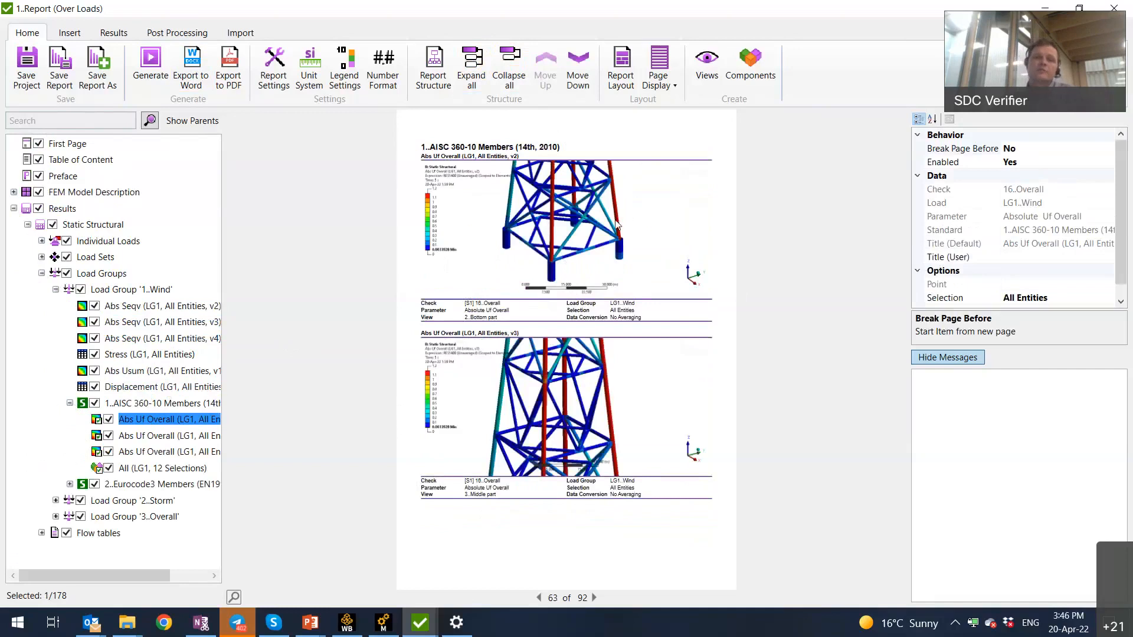
{"action": "left_click", "coordinate": [157, 438]}
{"action": "left_click", "coordinate": [145, 456]}
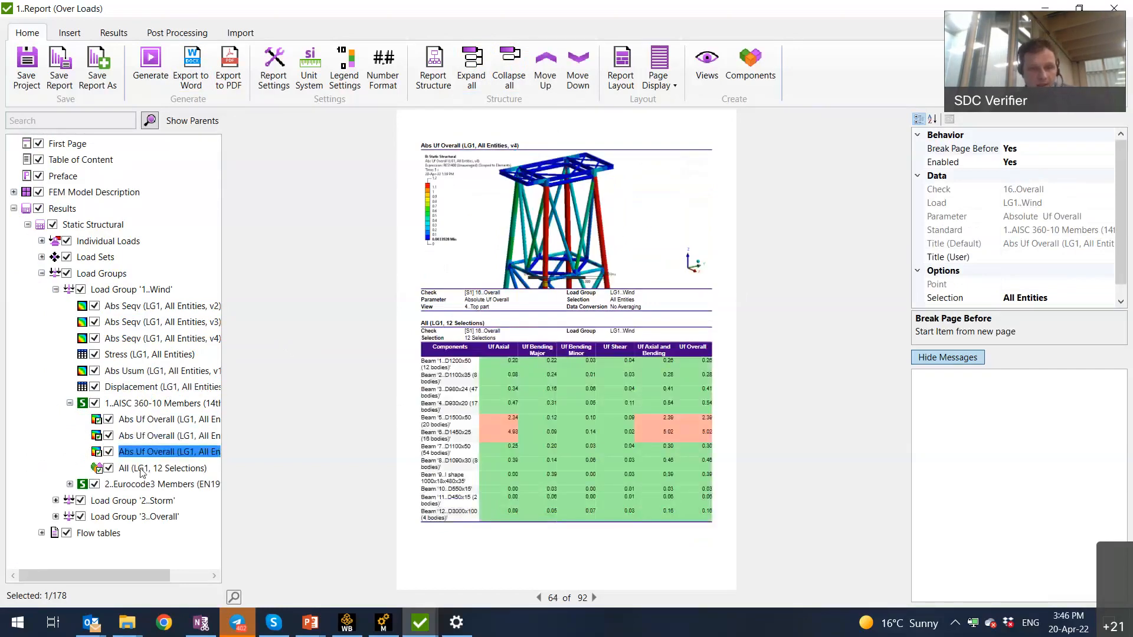
{"action": "left_click", "coordinate": [142, 472]}
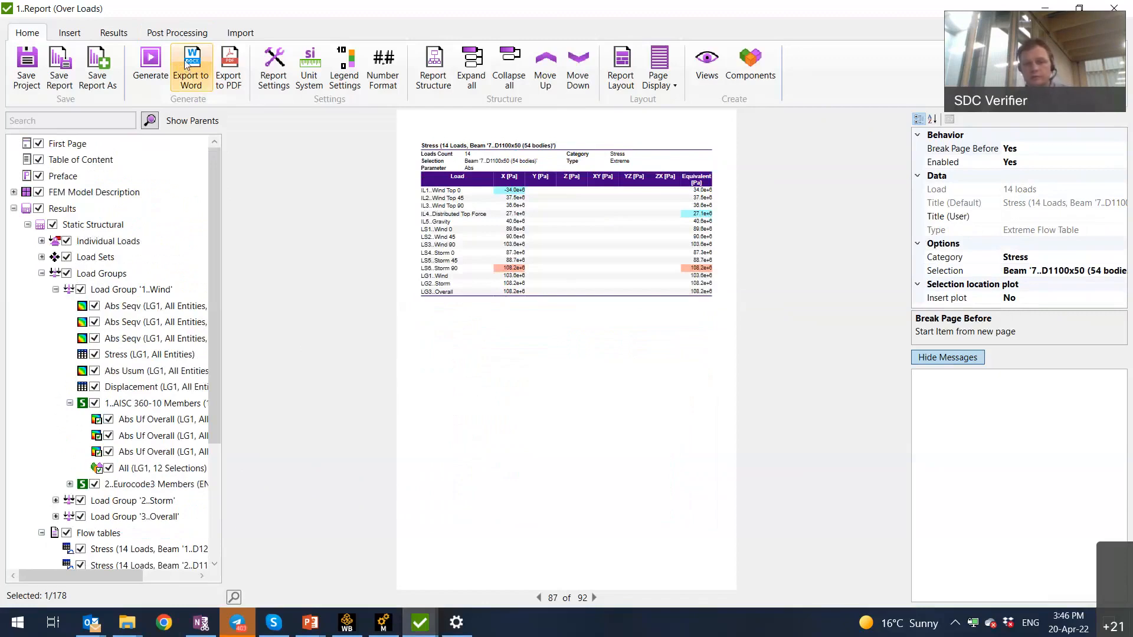
Step: Export the report to Word and show the Navigation Pane in the exported document
{"action": "left_click", "coordinate": [185, 64]}
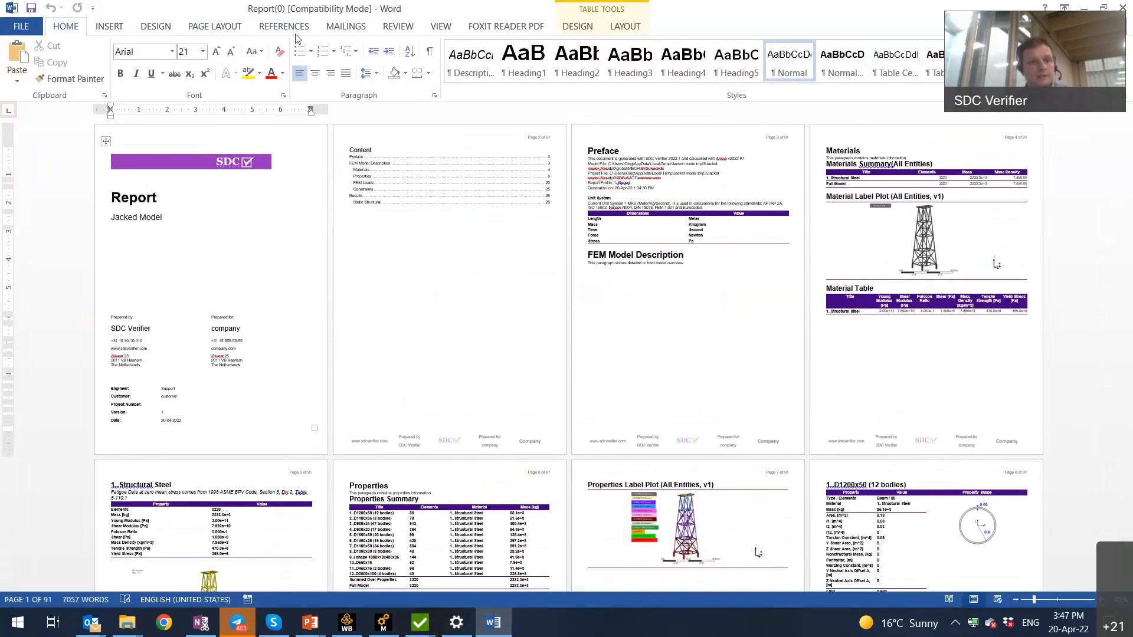
{"action": "left_click", "coordinate": [407, 27]}
{"action": "left_click", "coordinate": [442, 27]}
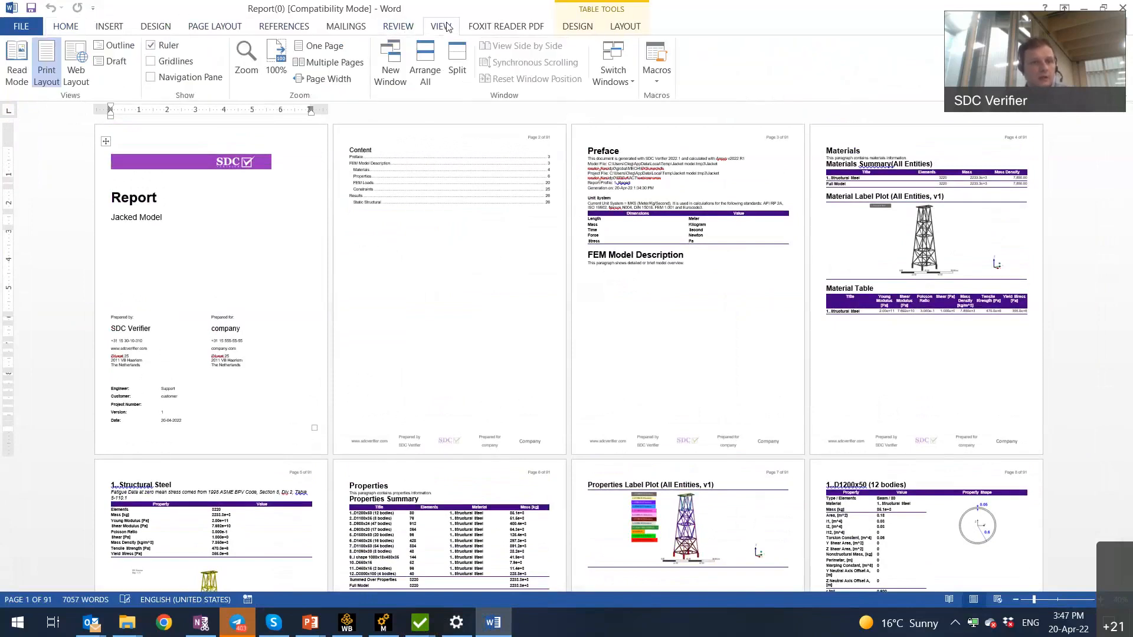
{"action": "left_click", "coordinate": [151, 78]}
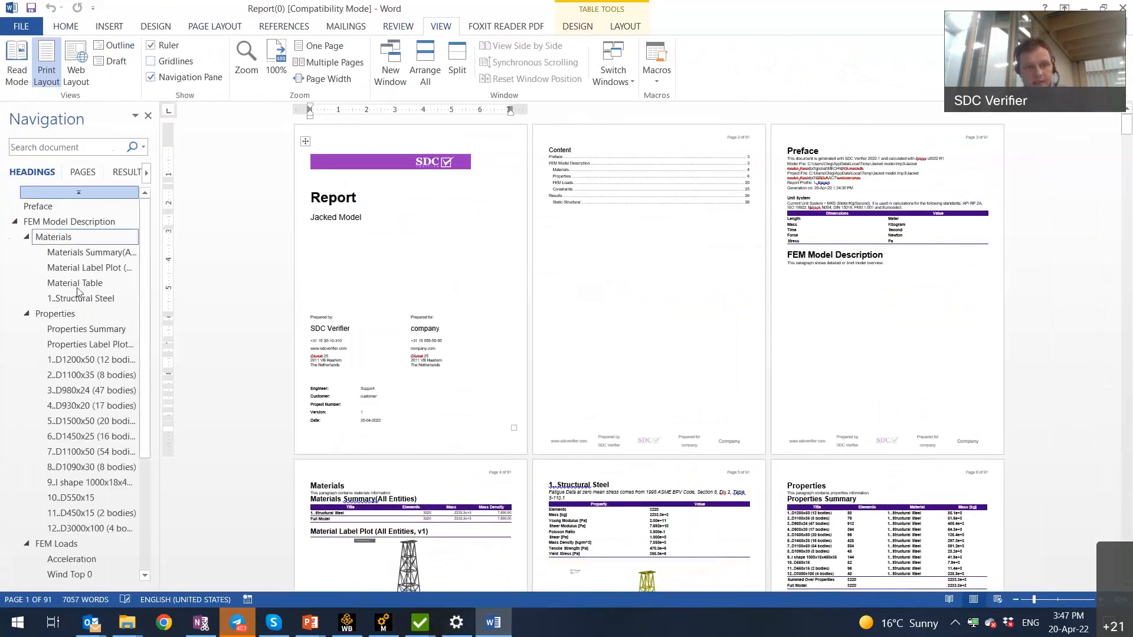
Step: Browse the exported document from the property pages through to the Load Sets results
{"action": "scroll", "coordinate": [89, 437], "scroll_direction": "down", "scroll_amount": 4}
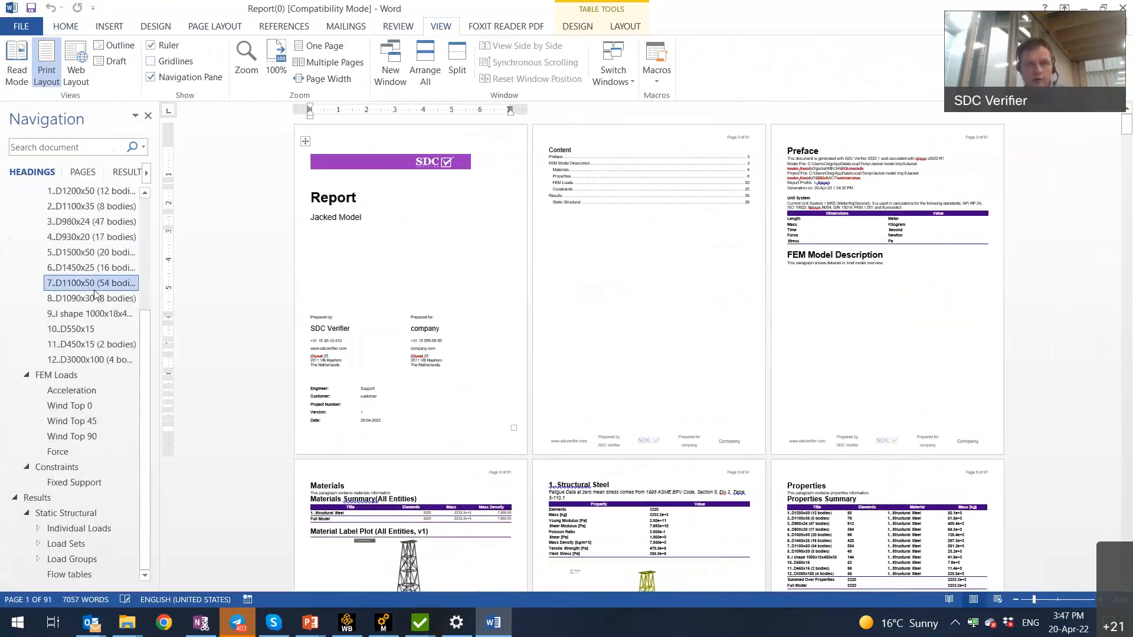
{"action": "left_click", "coordinate": [94, 286]}
{"action": "scroll", "coordinate": [732, 413], "scroll_direction": "down", "scroll_amount": 3}
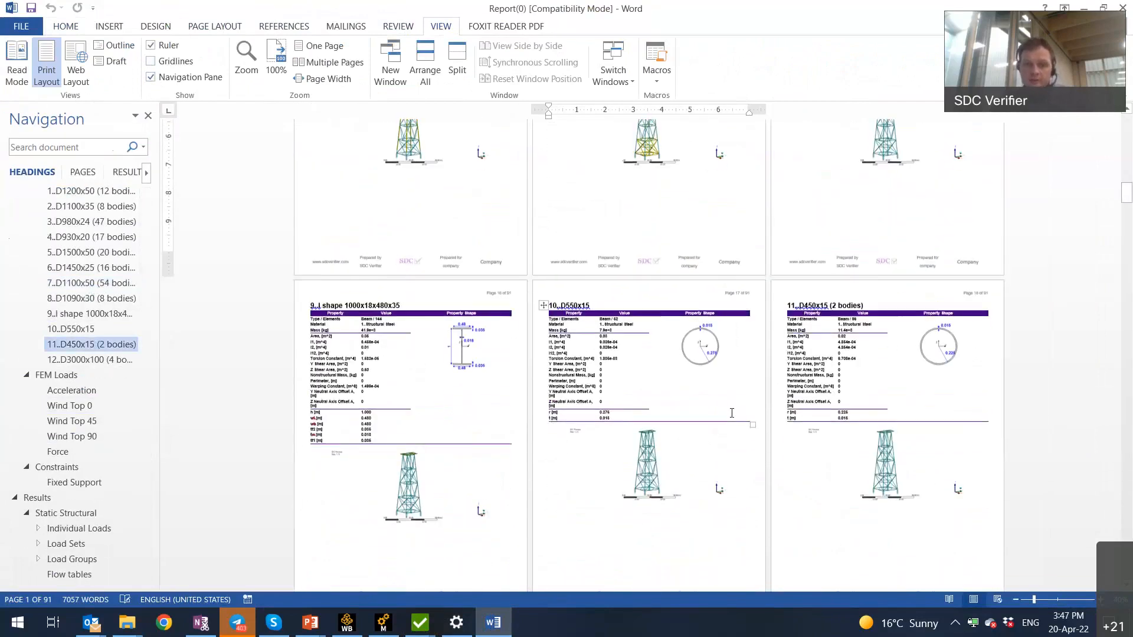
{"action": "scroll", "coordinate": [731, 414], "scroll_direction": "down", "scroll_amount": 10}
{"action": "scroll", "coordinate": [731, 404], "scroll_direction": "down", "scroll_amount": 10}
{"action": "scroll", "coordinate": [732, 408], "scroll_direction": "down", "scroll_amount": 10}
{"action": "scroll", "coordinate": [730, 426], "scroll_direction": "down", "scroll_amount": 10}
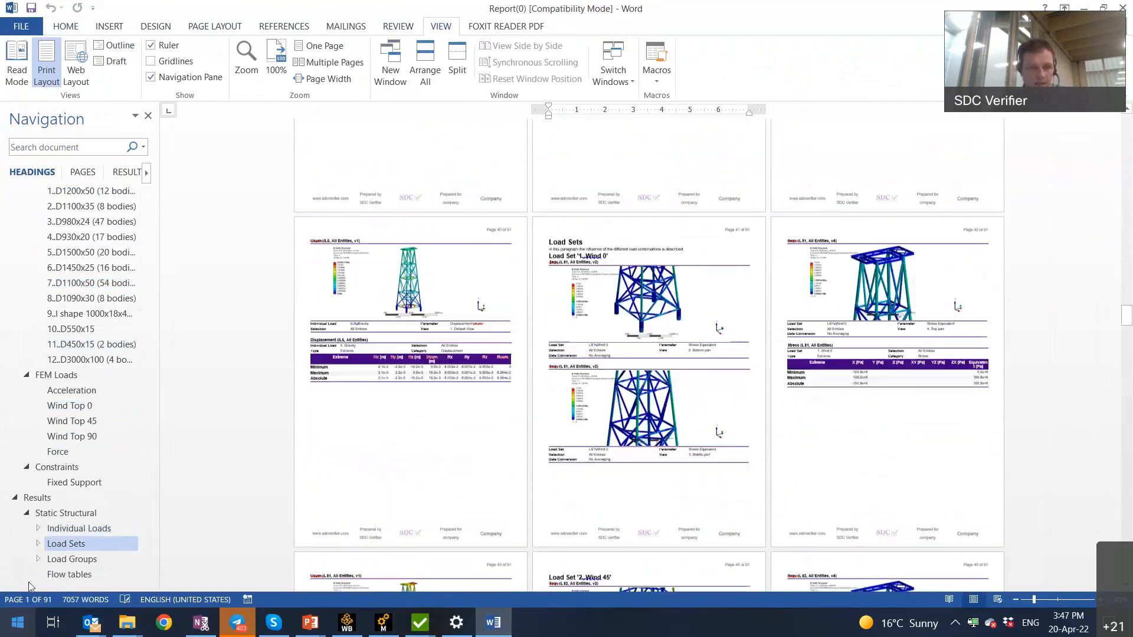
Step: Go to the Load Groups section, look through its plots and check tables, and go on to Flow tables
{"action": "left_click", "coordinate": [71, 559]}
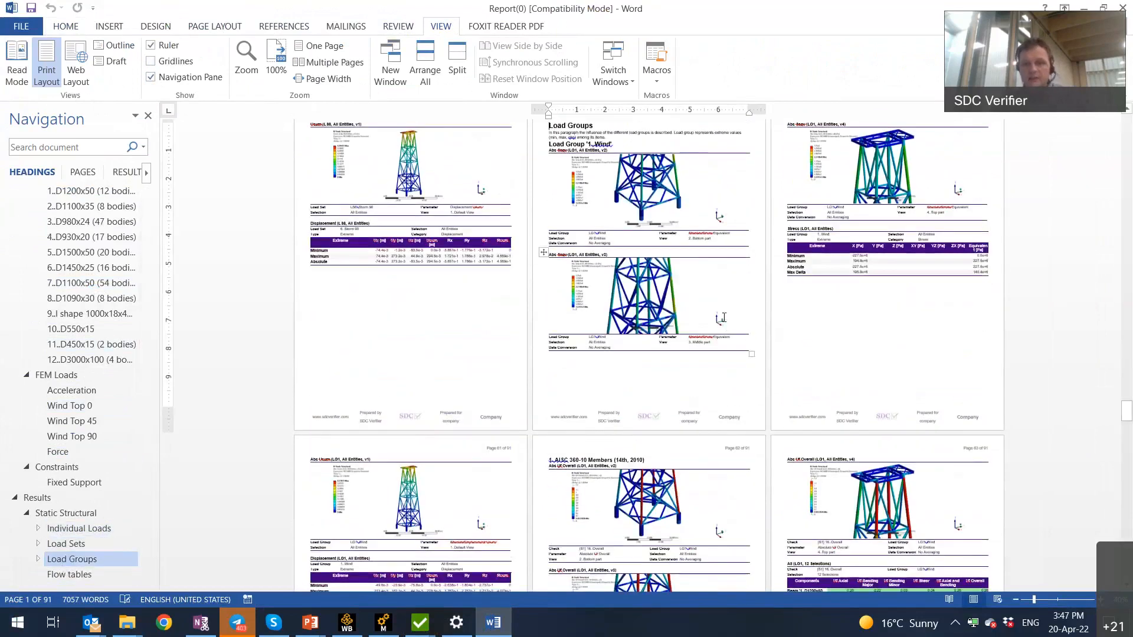
{"action": "scroll", "coordinate": [723, 318], "scroll_direction": "down", "scroll_amount": 3}
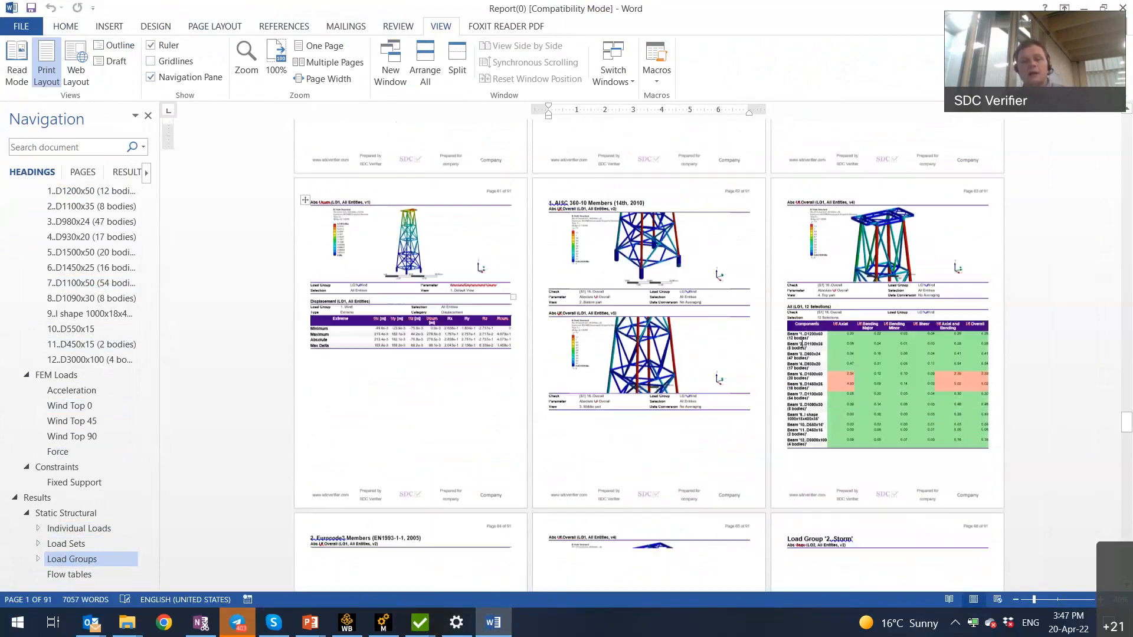
{"action": "scroll", "coordinate": [802, 344], "scroll_direction": "down", "scroll_amount": 7}
{"action": "scroll", "coordinate": [733, 425], "scroll_direction": "down", "scroll_amount": 5}
{"action": "left_click", "coordinate": [69, 574]}
Step: Enlarge the document view and examine the component utilization factor table and the neighbouring flow tables
{"action": "scroll", "coordinate": [667, 435], "scroll_direction": "up", "scroll_amount": 8, "text": "ctrl"}
{"action": "scroll", "coordinate": [667, 434], "scroll_direction": "down", "scroll_amount": 3}
{"action": "scroll", "coordinate": [672, 395], "scroll_direction": "up", "scroll_amount": 10}
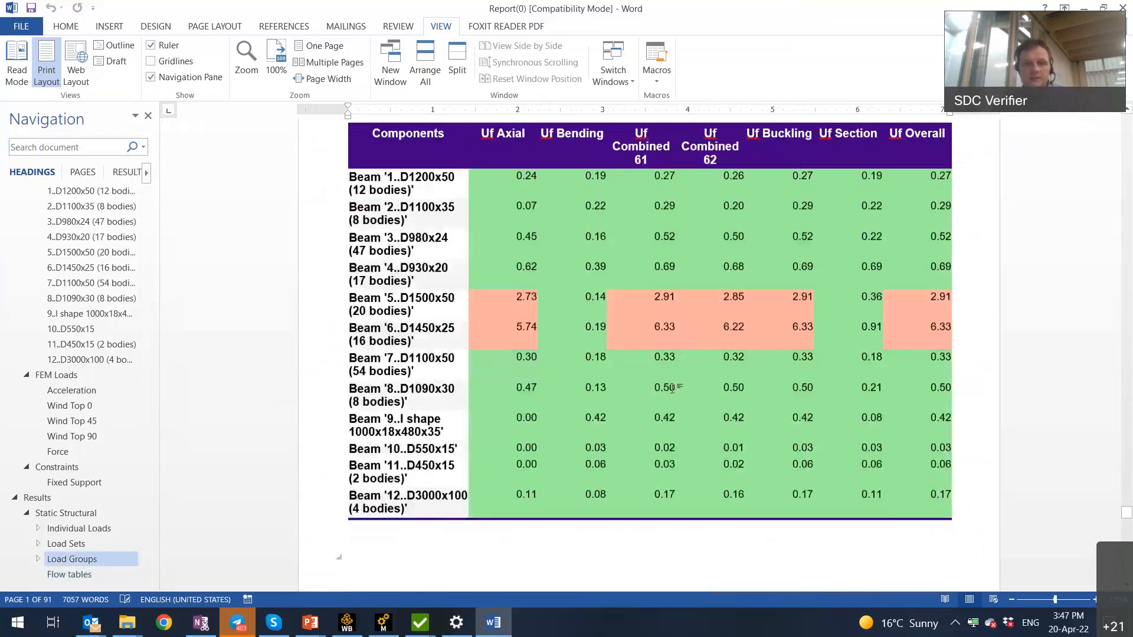
{"action": "scroll", "coordinate": [672, 389], "scroll_direction": "down", "scroll_amount": 3}
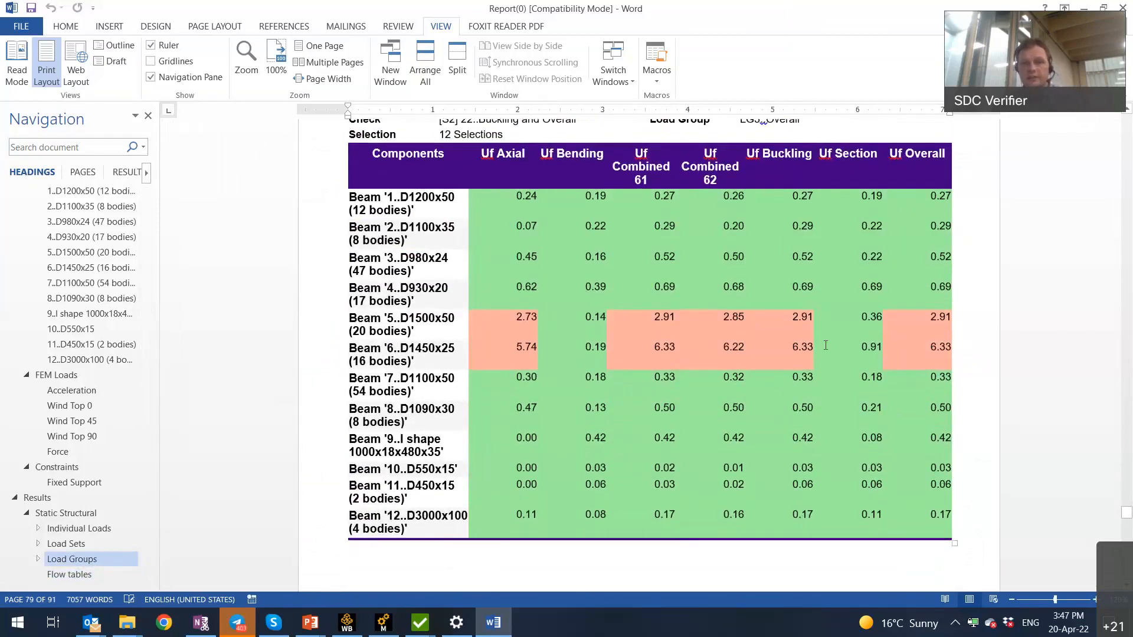
{"action": "scroll", "coordinate": [577, 587], "scroll_direction": "down", "scroll_amount": 15}
{"action": "scroll", "coordinate": [596, 452], "scroll_direction": "up", "scroll_amount": 3}
{"action": "scroll", "coordinate": [596, 452], "scroll_direction": "up", "scroll_amount": 3}
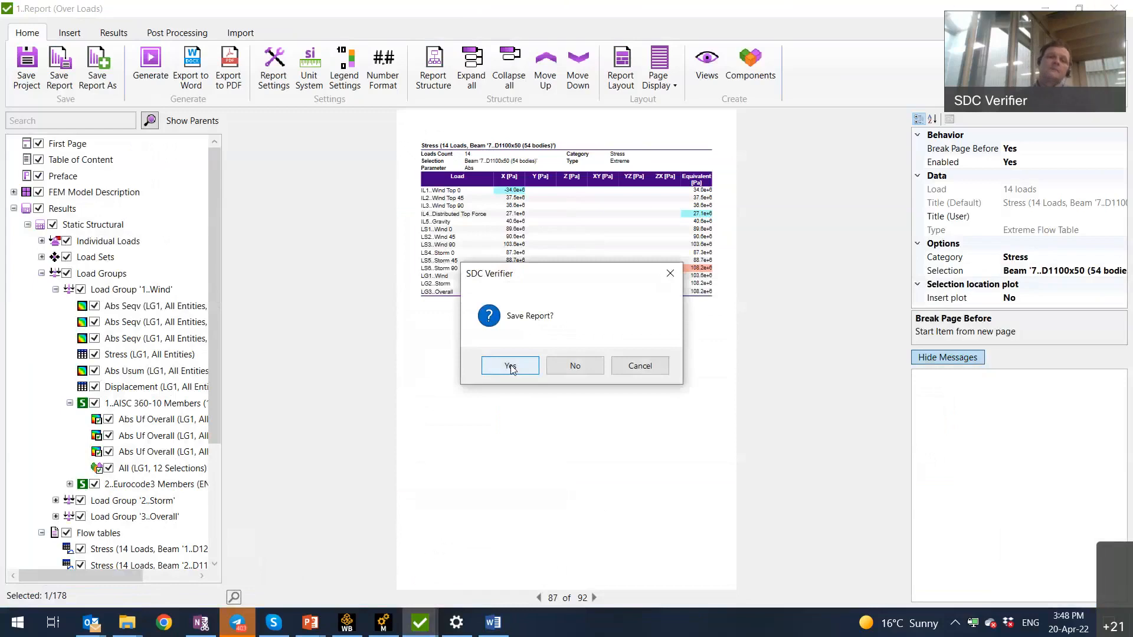
Step: Save the report on closing it, and switch to Ansys Mechanical to review the cross sections and solution results in the outline
{"action": "left_click", "coordinate": [510, 367]}
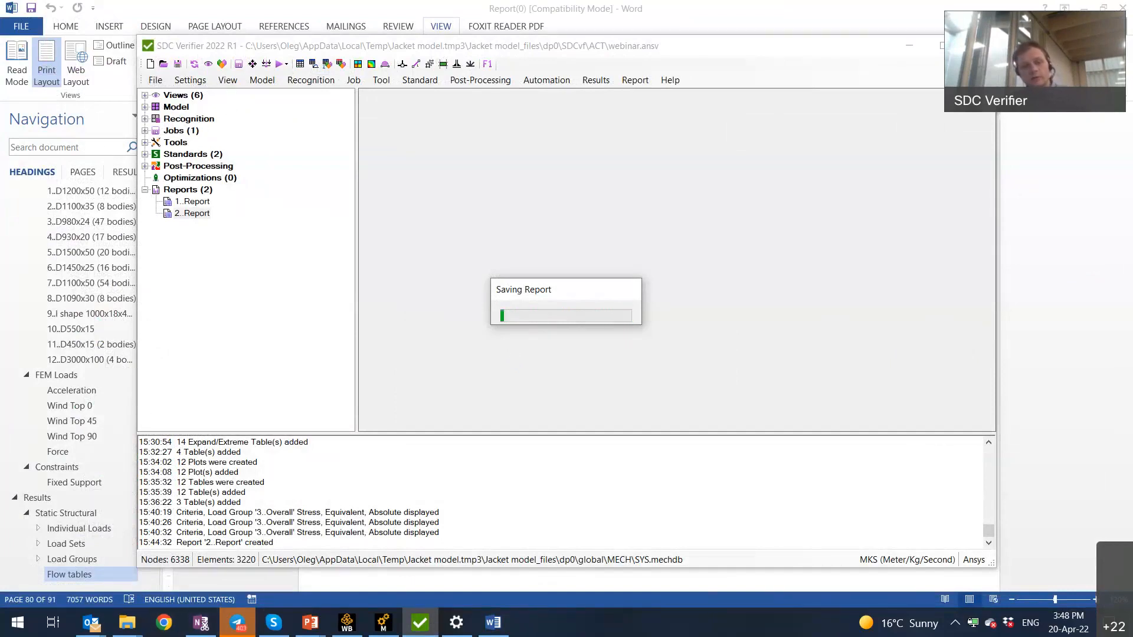
{"action": "left_click", "coordinate": [383, 623]}
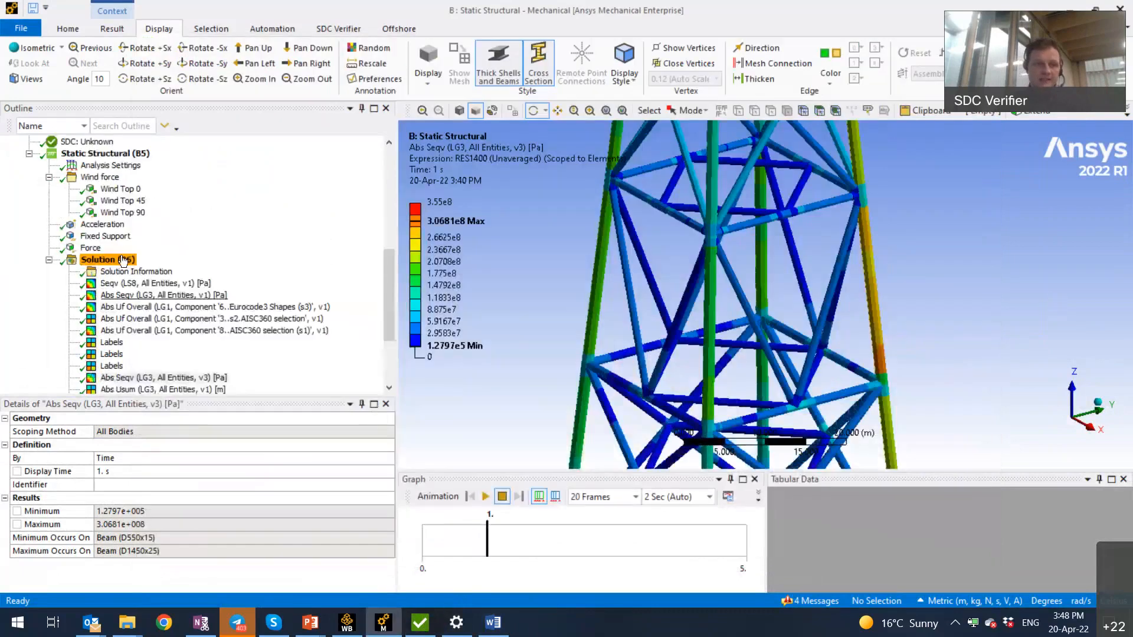
{"action": "scroll", "coordinate": [122, 260], "scroll_direction": "up", "scroll_amount": 10}
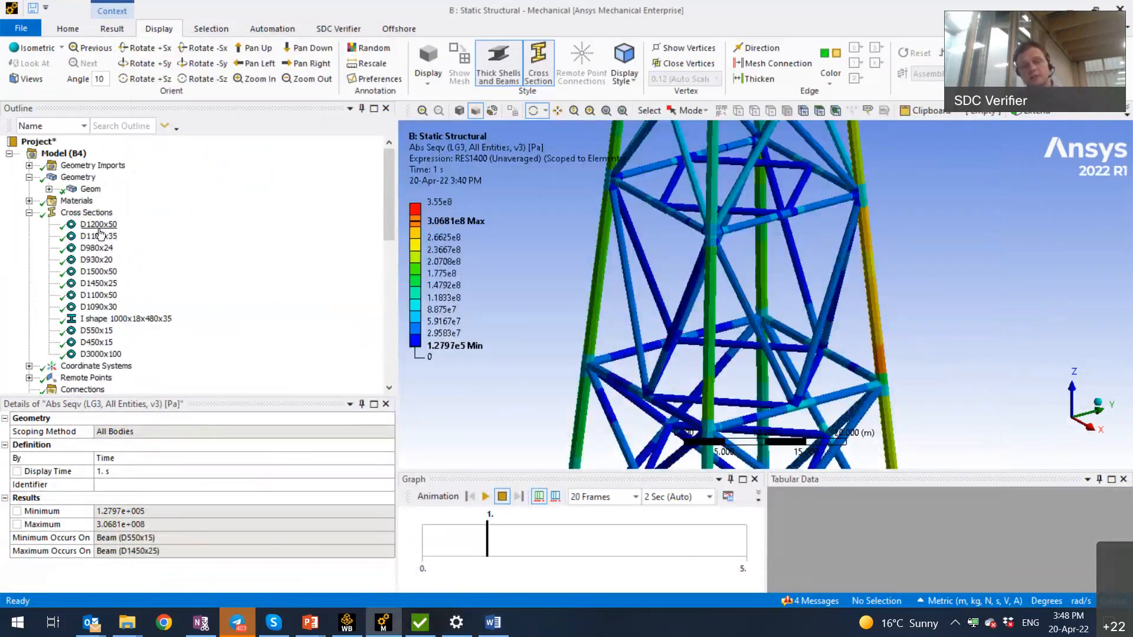
{"action": "scroll", "coordinate": [261, 285], "scroll_direction": "down", "scroll_amount": 10}
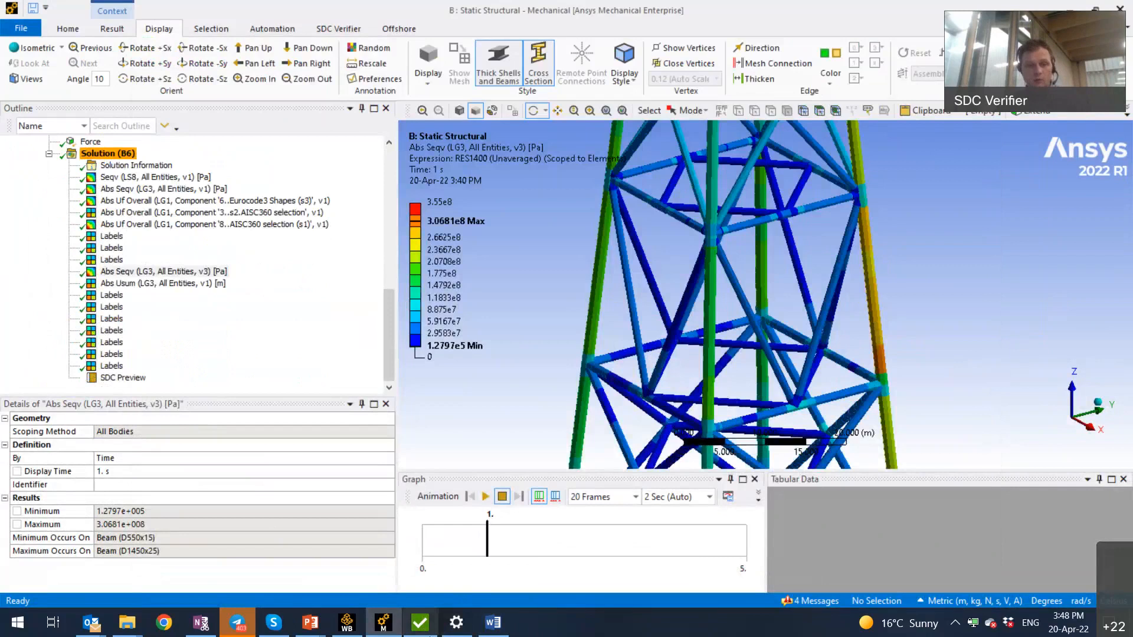
Step: Switch to SDC Verifier and set the wind load factors of Storm 0, Storm 45 and Storm 90 diagonally to 1.3
{"action": "left_click", "coordinate": [423, 627]}
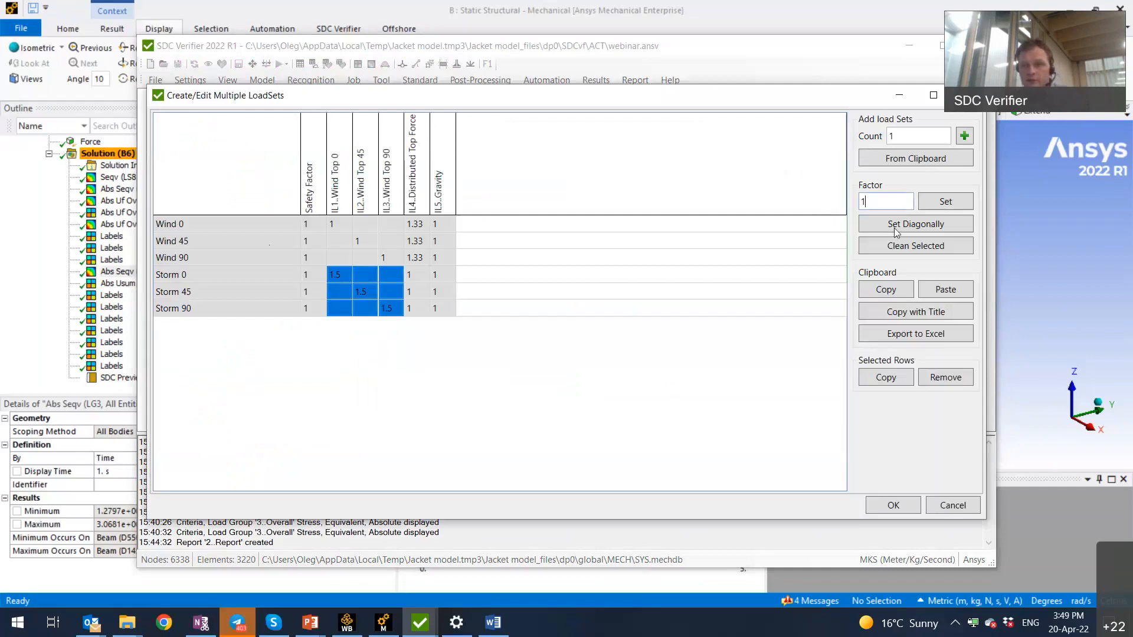
{"action": "type", "text": ".3"}
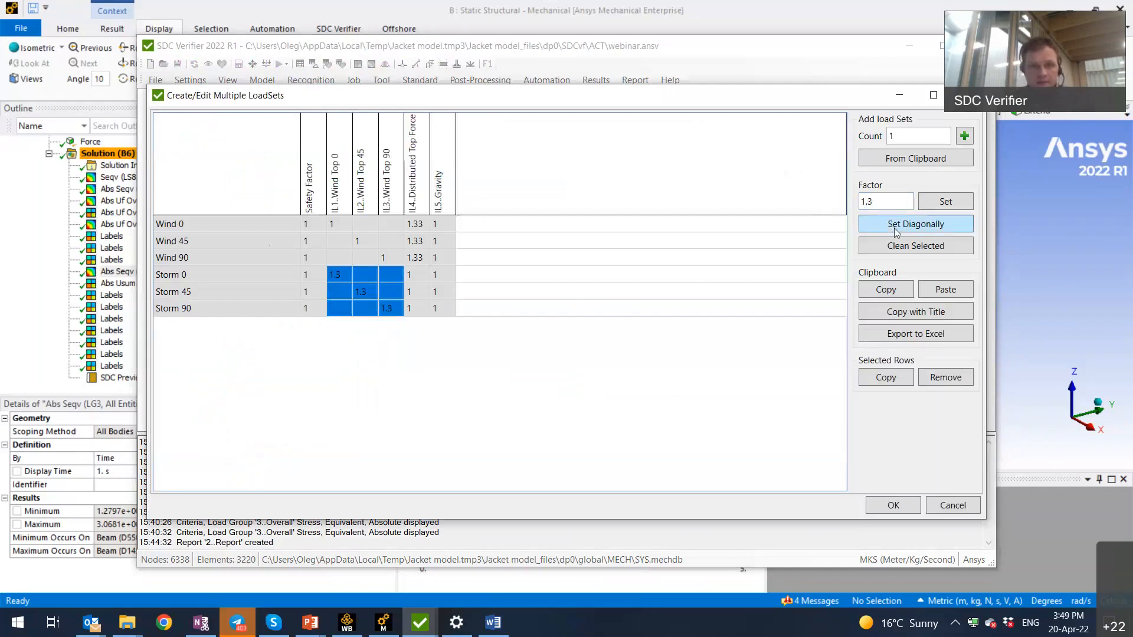
{"action": "left_click", "coordinate": [906, 506]}
{"action": "mouse_move", "coordinate": [201, 623]}
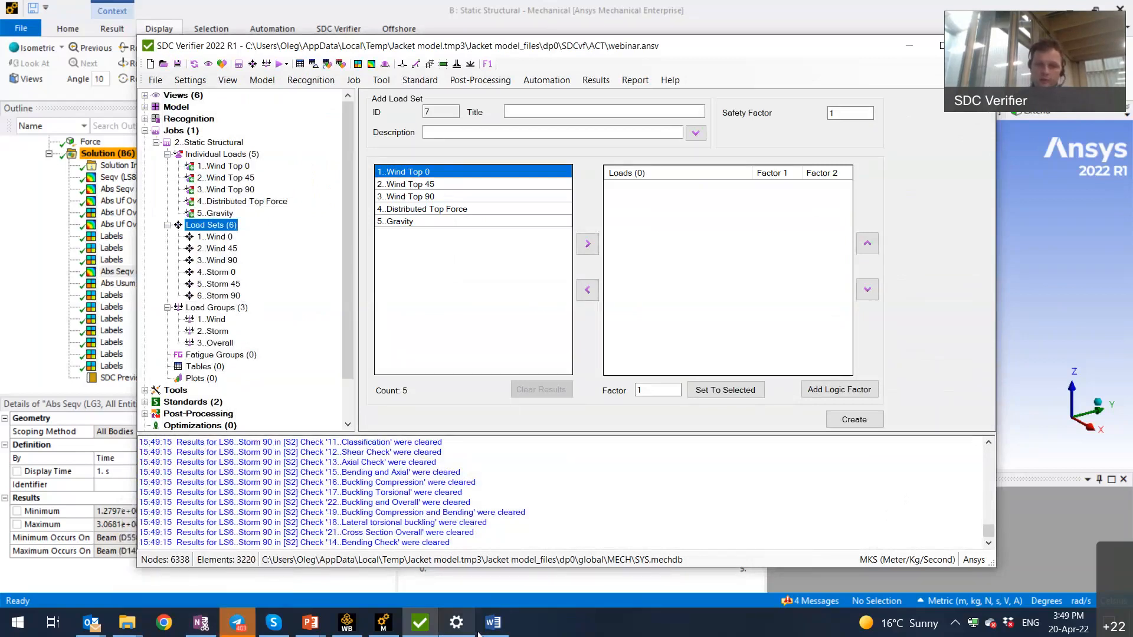
Step: Export the second report, titled Jacket Model, to Word
{"action": "mouse_move", "coordinate": [479, 634]}
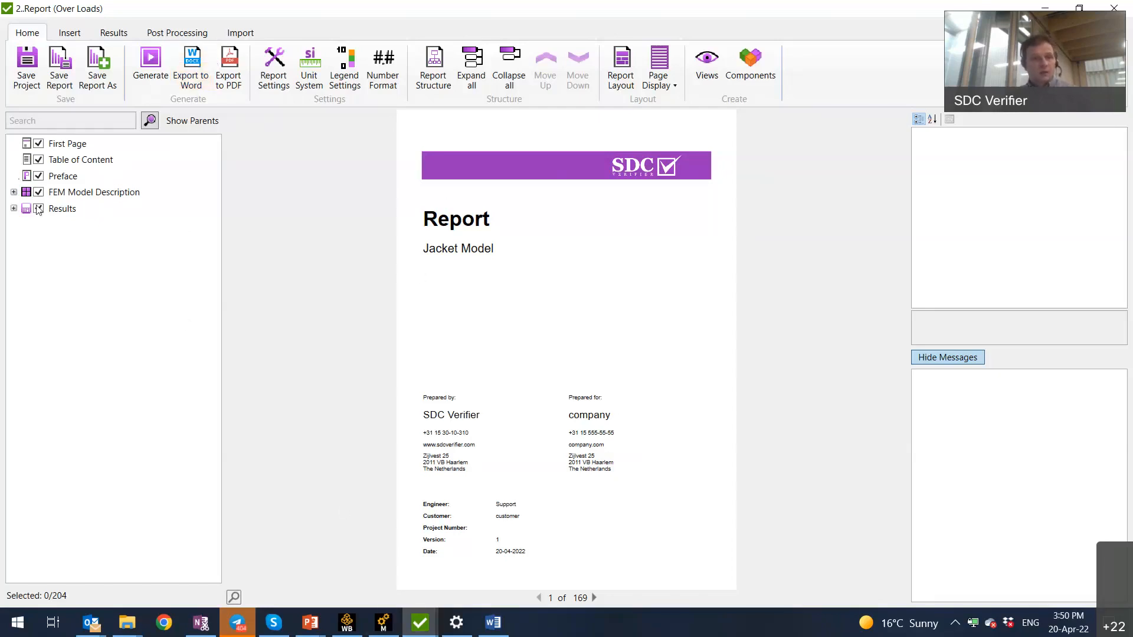
{"action": "left_click", "coordinate": [192, 67]}
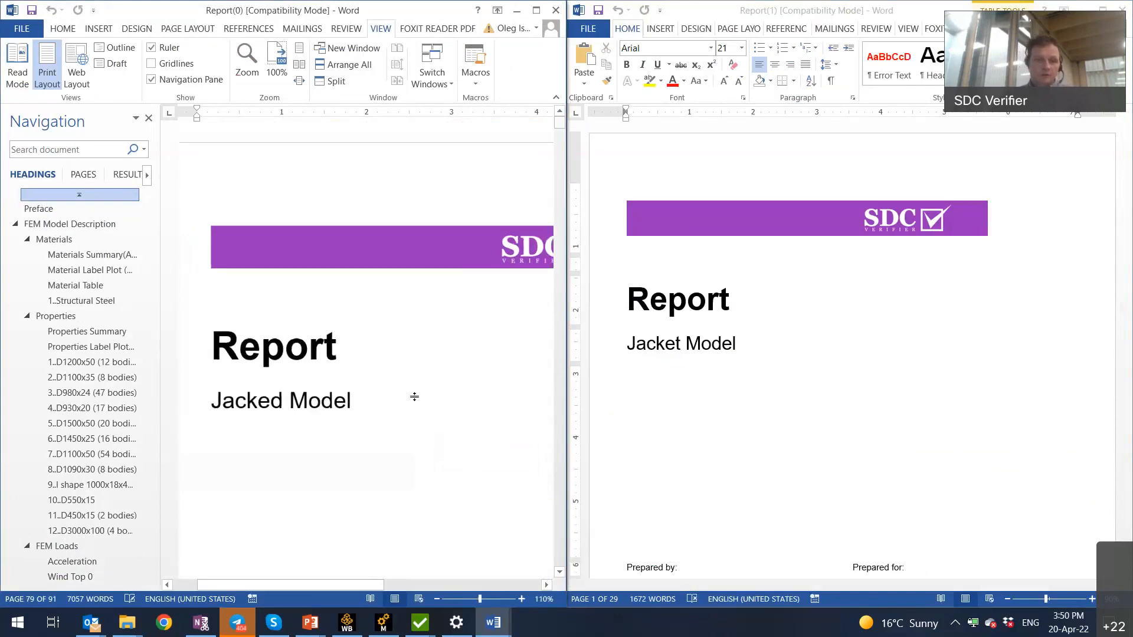
Step: Zoom out both side-by-side reports to show their title pages, and go to the Results chapter of Report(0)
{"action": "scroll", "coordinate": [415, 396], "scroll_direction": "down", "scroll_amount": 5, "text": "ctrl"}
{"action": "scroll", "coordinate": [903, 362], "scroll_direction": "down", "scroll_amount": 2, "text": "ctrl"}
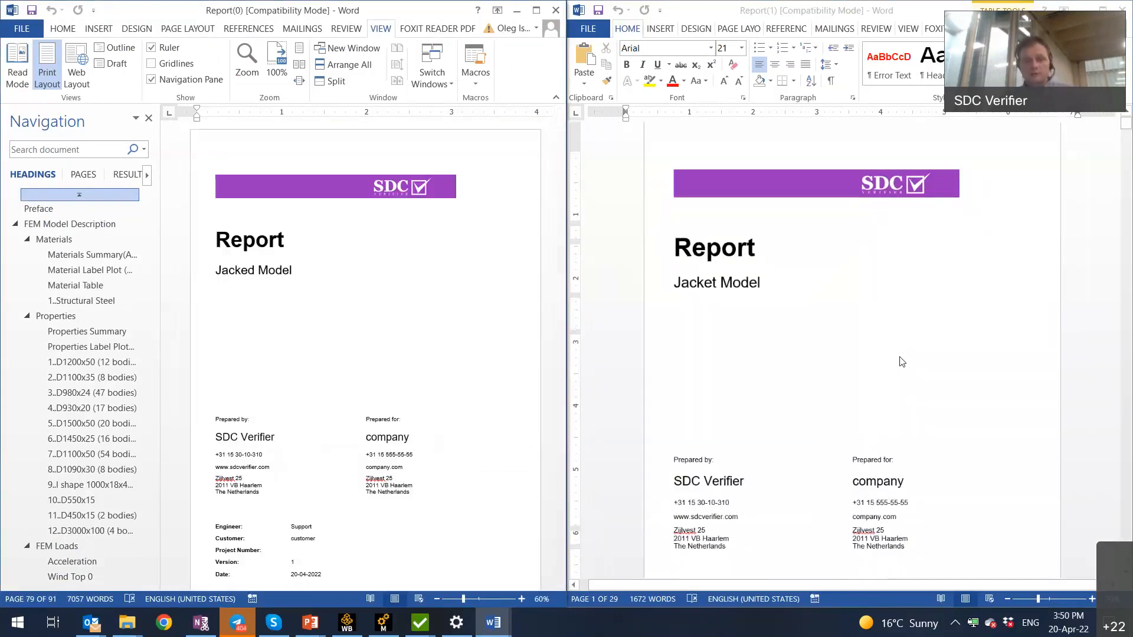
{"action": "scroll", "coordinate": [902, 361], "scroll_direction": "down", "scroll_amount": 2, "text": "ctrl"}
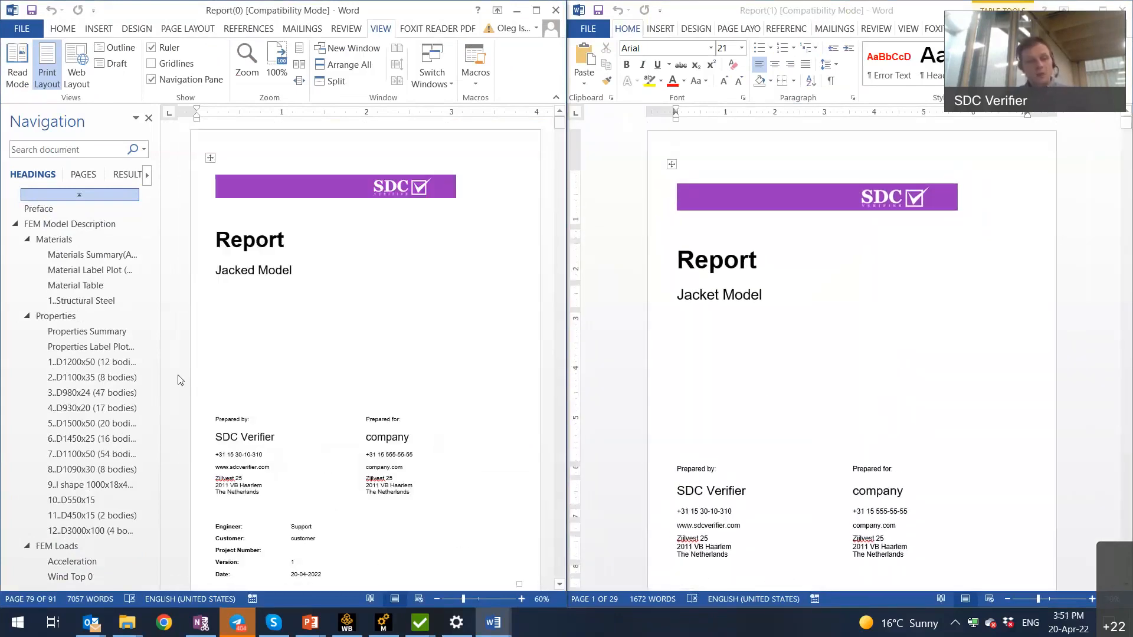
{"action": "scroll", "coordinate": [55, 501], "scroll_direction": "down", "scroll_amount": 4}
{"action": "left_click", "coordinate": [45, 499]}
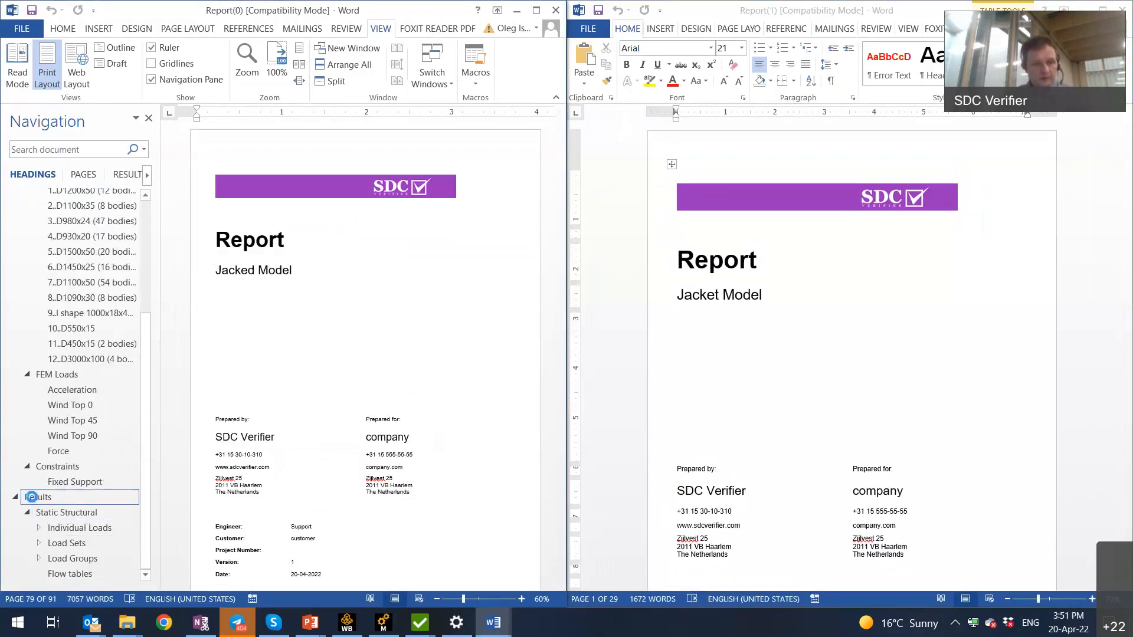
{"action": "scroll", "coordinate": [620, 344], "scroll_direction": "down", "scroll_amount": 2}
{"action": "scroll", "coordinate": [620, 344], "scroll_direction": "down", "scroll_amount": 2}
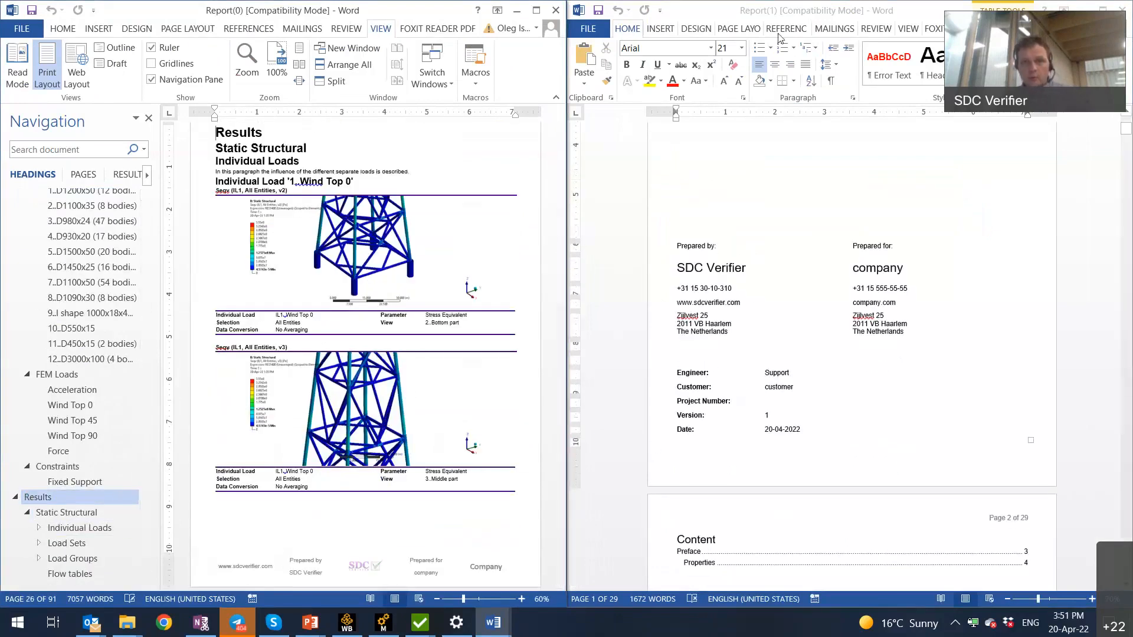
Step: Show the navigation pane in Report(1) and compare its My personal Chapter with the individual load results in Report(0)
{"action": "left_click", "coordinate": [908, 28]}
{"action": "left_click", "coordinate": [718, 79]}
{"action": "left_click", "coordinate": [655, 454]}
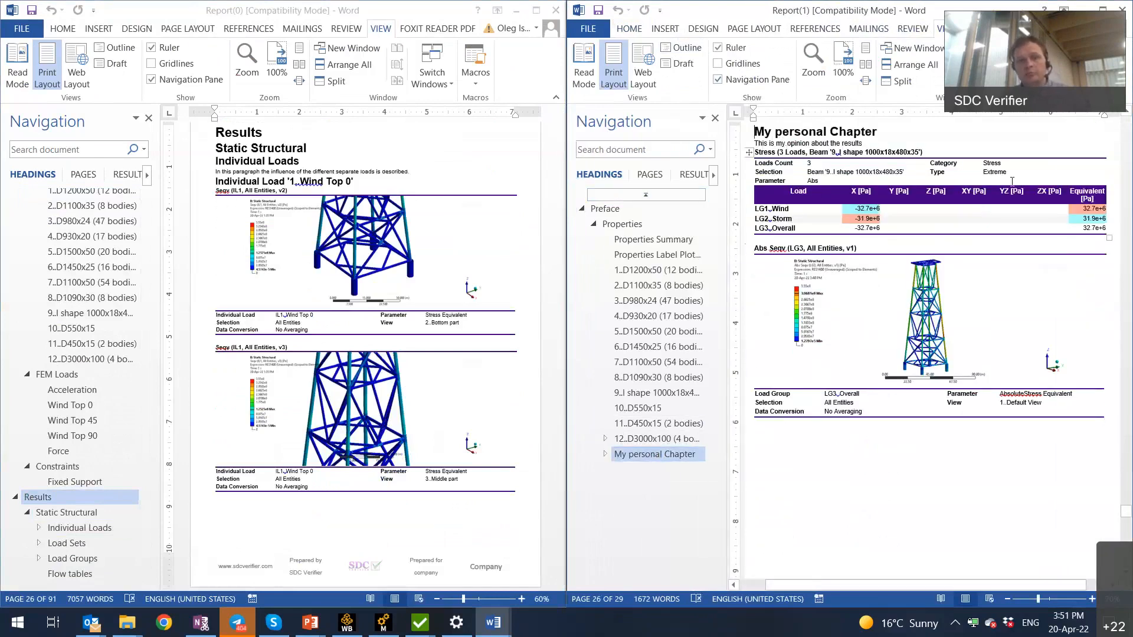
{"action": "scroll", "coordinate": [378, 377], "scroll_direction": "down", "scroll_amount": 10}
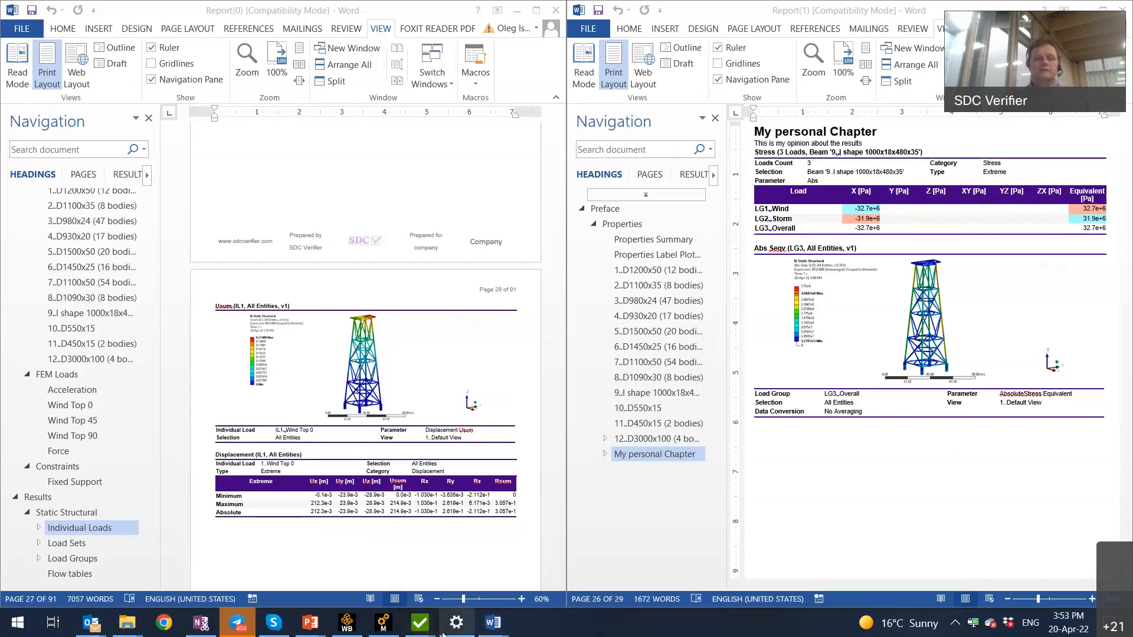
Step: Switch to the 2..Report (Over Loads) window of SDC Verifier and expand FEM Model Description, Materials and Properties in its structure
{"action": "mouse_move", "coordinate": [441, 636]}
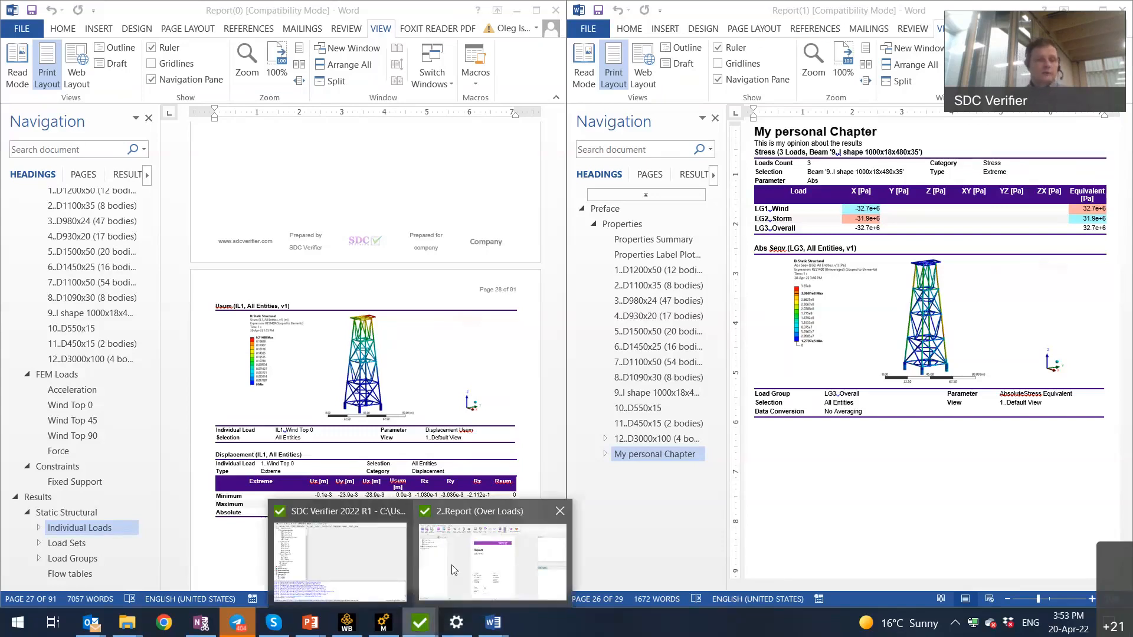
{"action": "left_click", "coordinate": [452, 565]}
{"action": "left_click", "coordinate": [14, 193]}
{"action": "left_click", "coordinate": [28, 208]}
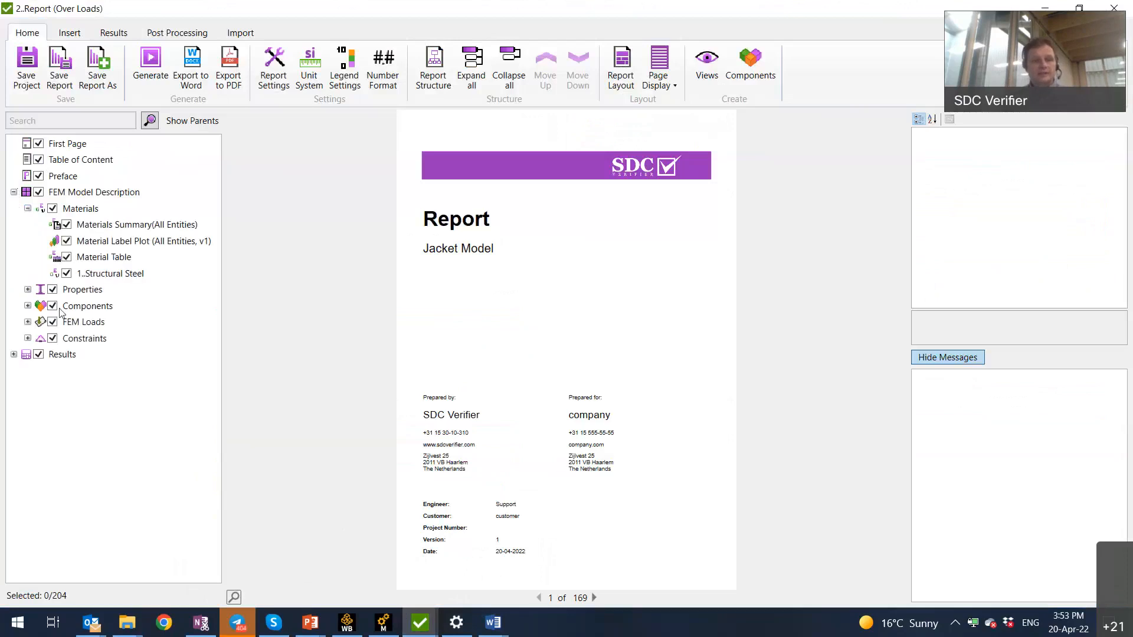
{"action": "left_click", "coordinate": [27, 290]}
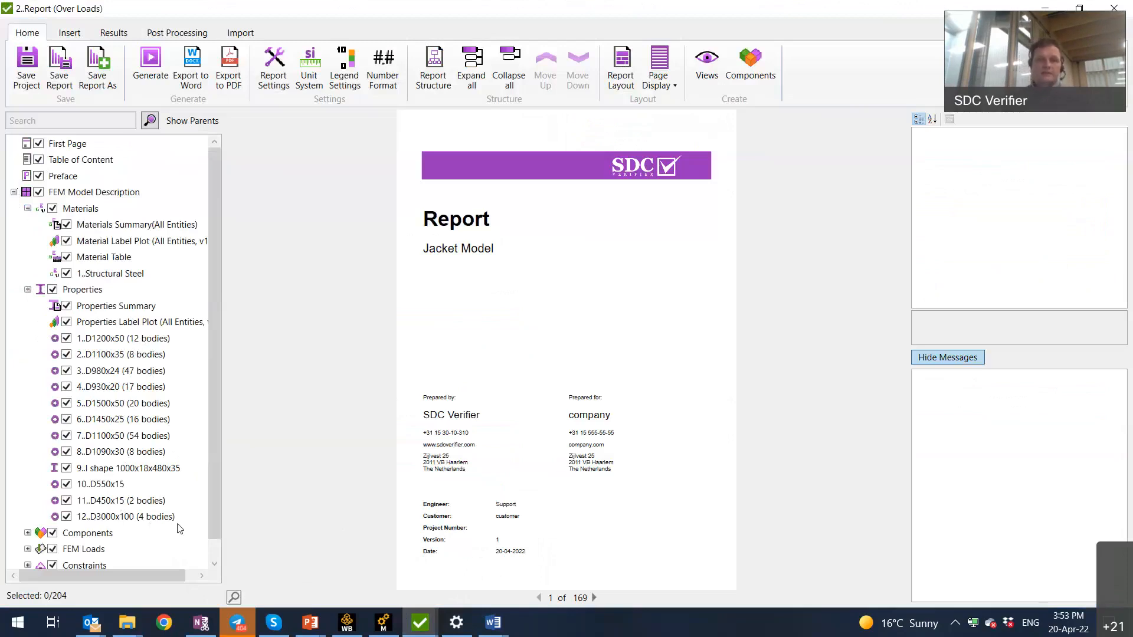
Step: Examine the First Page data, including the project name, and the settings of the FEM Loads chapter
{"action": "left_click", "coordinate": [77, 144]}
{"action": "scroll", "coordinate": [1057, 236], "scroll_direction": "down", "scroll_amount": 3}
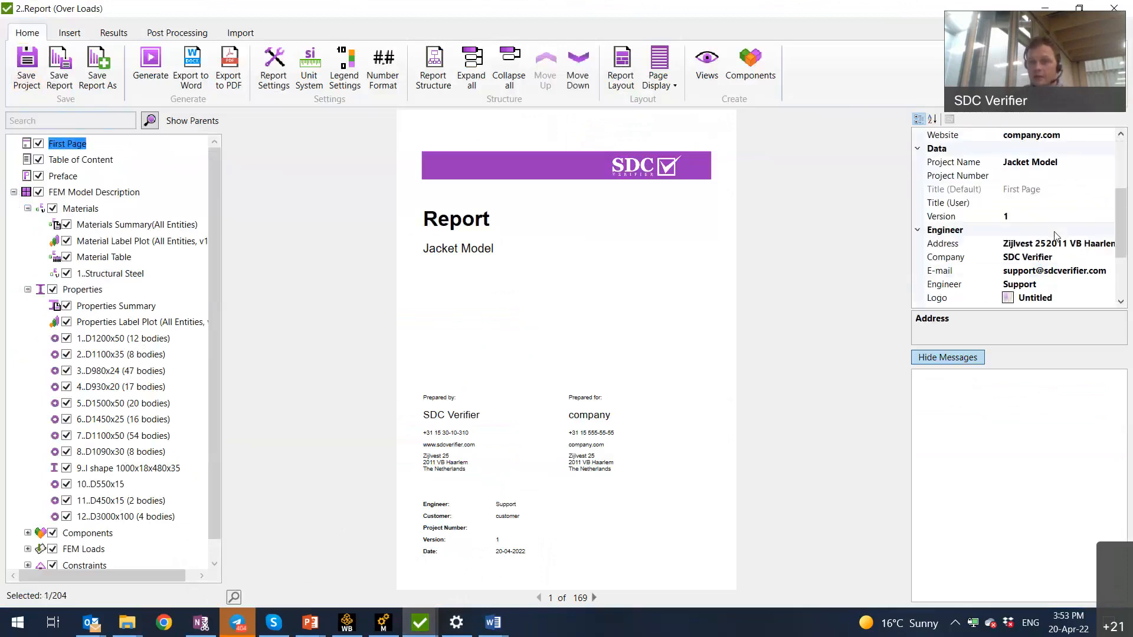
{"action": "scroll", "coordinate": [1056, 236], "scroll_direction": "up", "scroll_amount": 1}
{"action": "left_click", "coordinate": [1054, 204]}
{"action": "key", "text": "ctrl+shift+Left"}
{"action": "key", "text": "ctrl+shift+Left"}
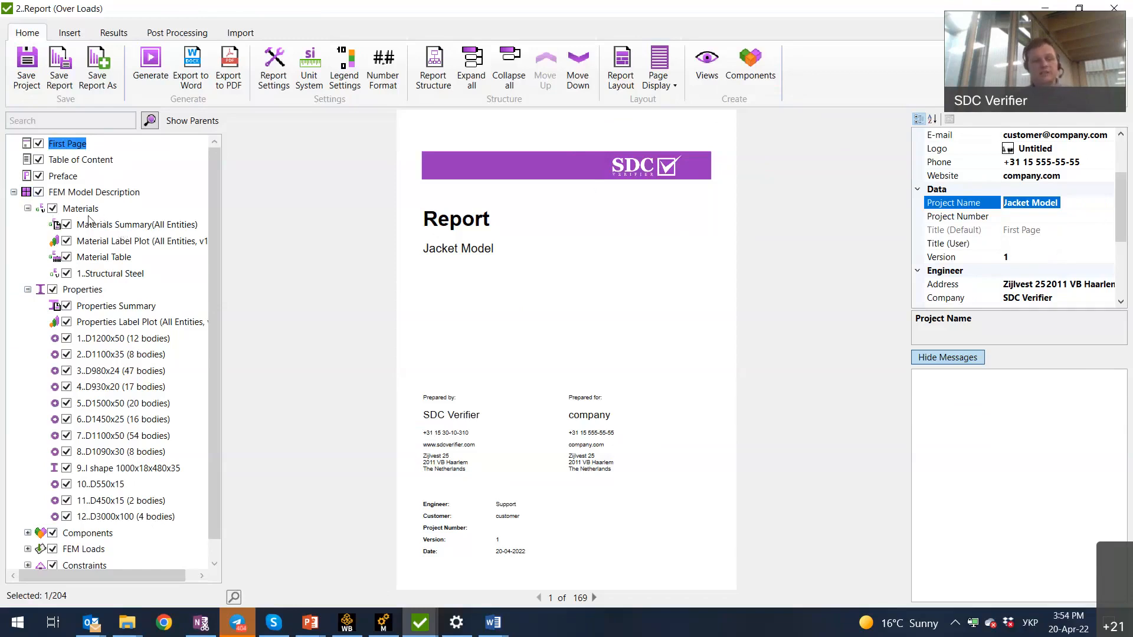
{"action": "left_click", "coordinate": [92, 551]}
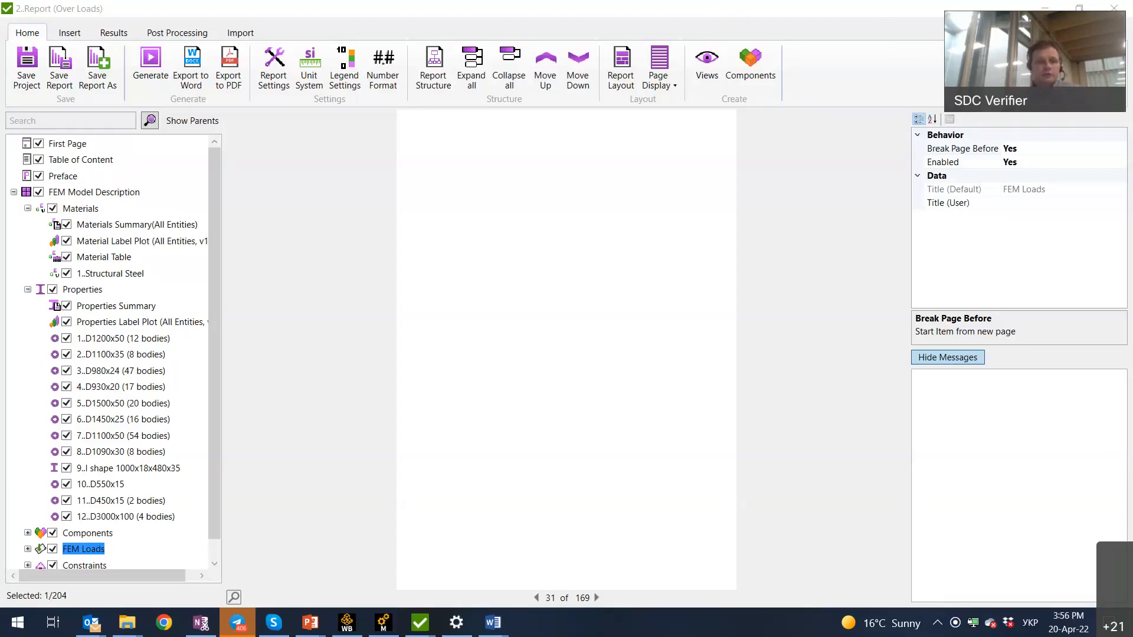
{"action": "left_click", "coordinate": [48, 219]}
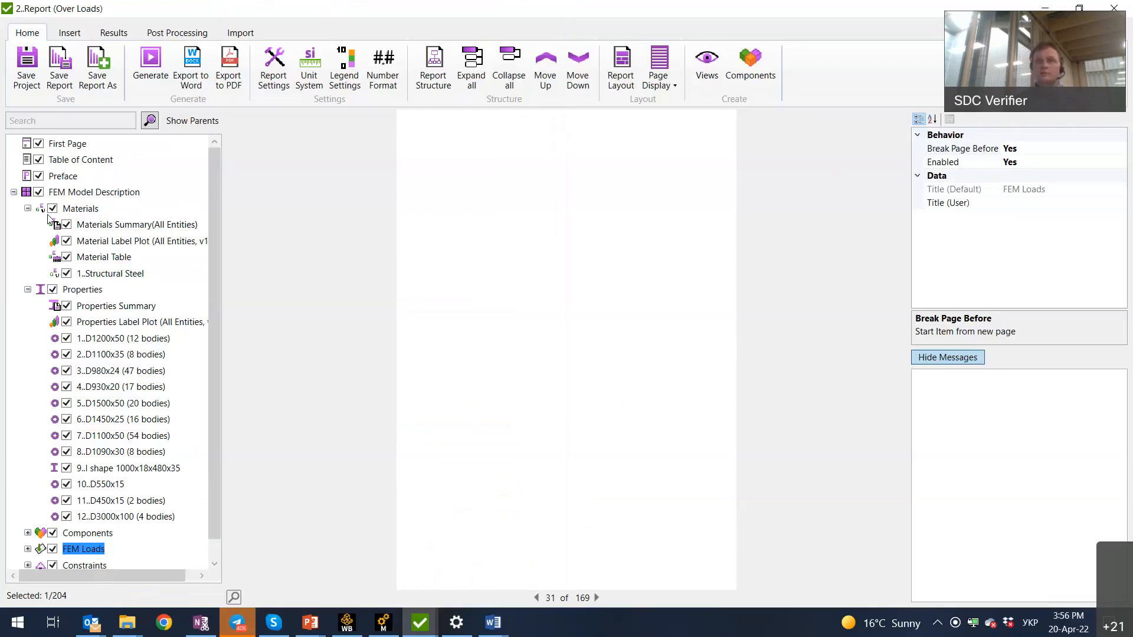